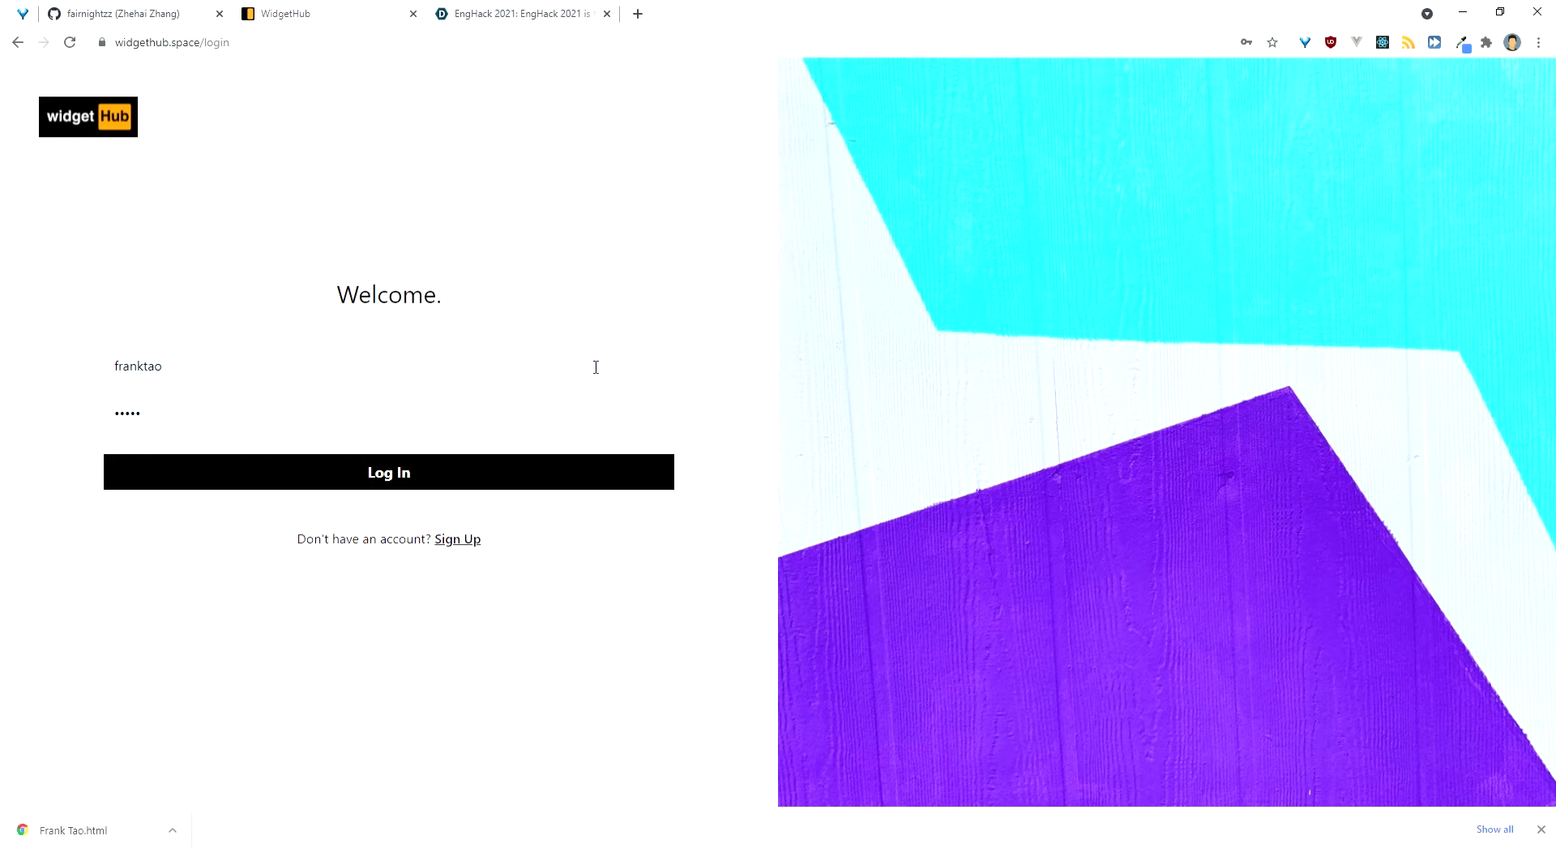
Step: Sign up for a new WidgetHub account with a new username and password, dismissing the confirmation
{"action": "key", "text": "ctrl+a"}
{"action": "left_click", "coordinate": [643, 308]}
{"action": "left_click", "coordinate": [472, 540]}
{"action": "triple_click", "coordinate": [455, 384]}
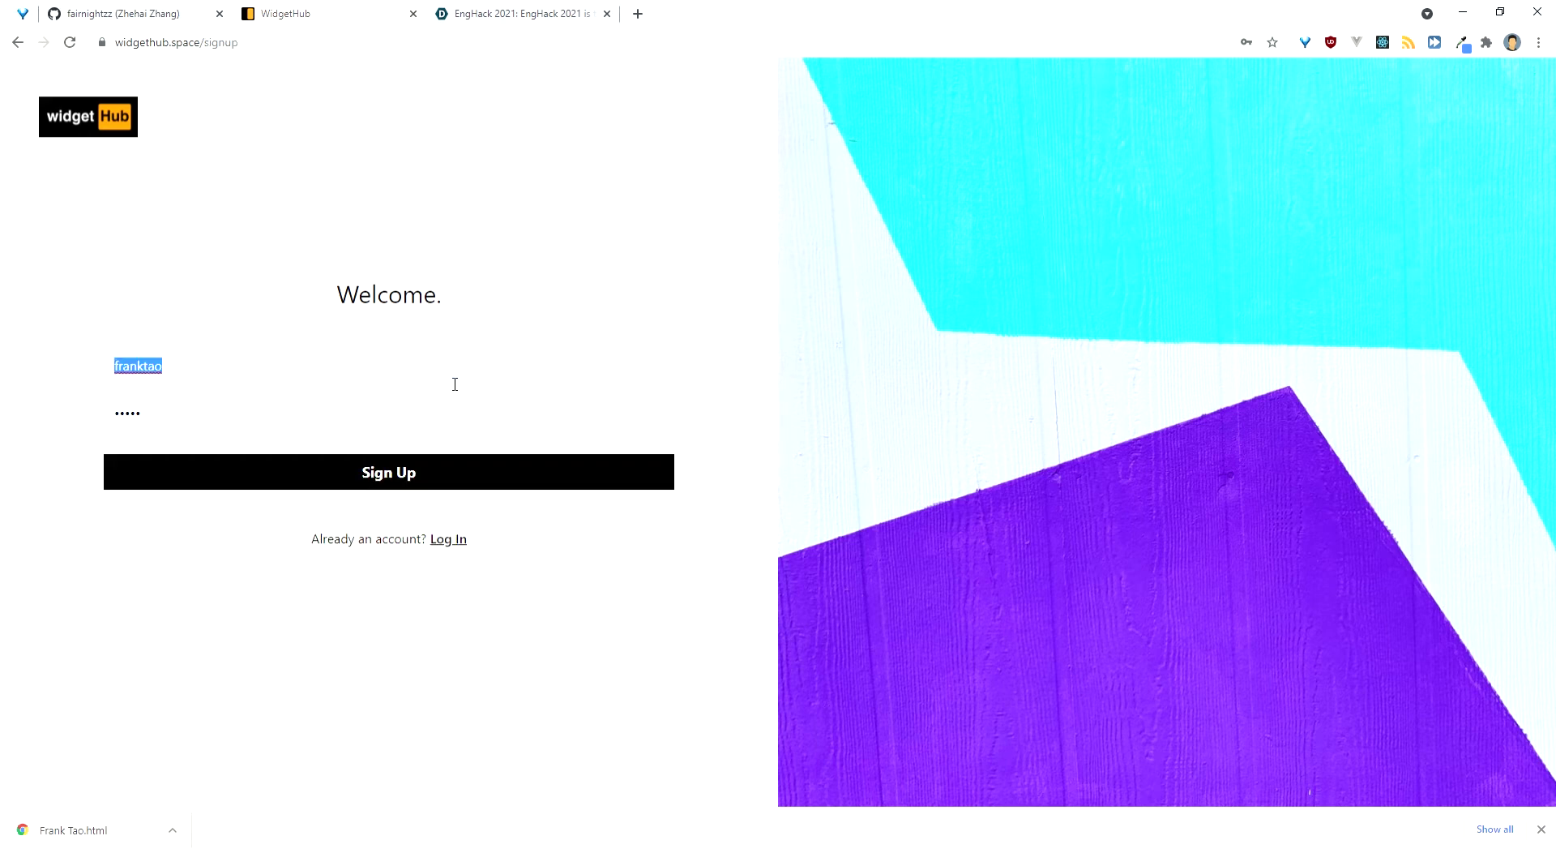
{"action": "type", "text": "wendy"}
{"action": "key", "text": "Tab"}
{"action": "type", "text": "1234"}
{"action": "key", "text": "Return"}
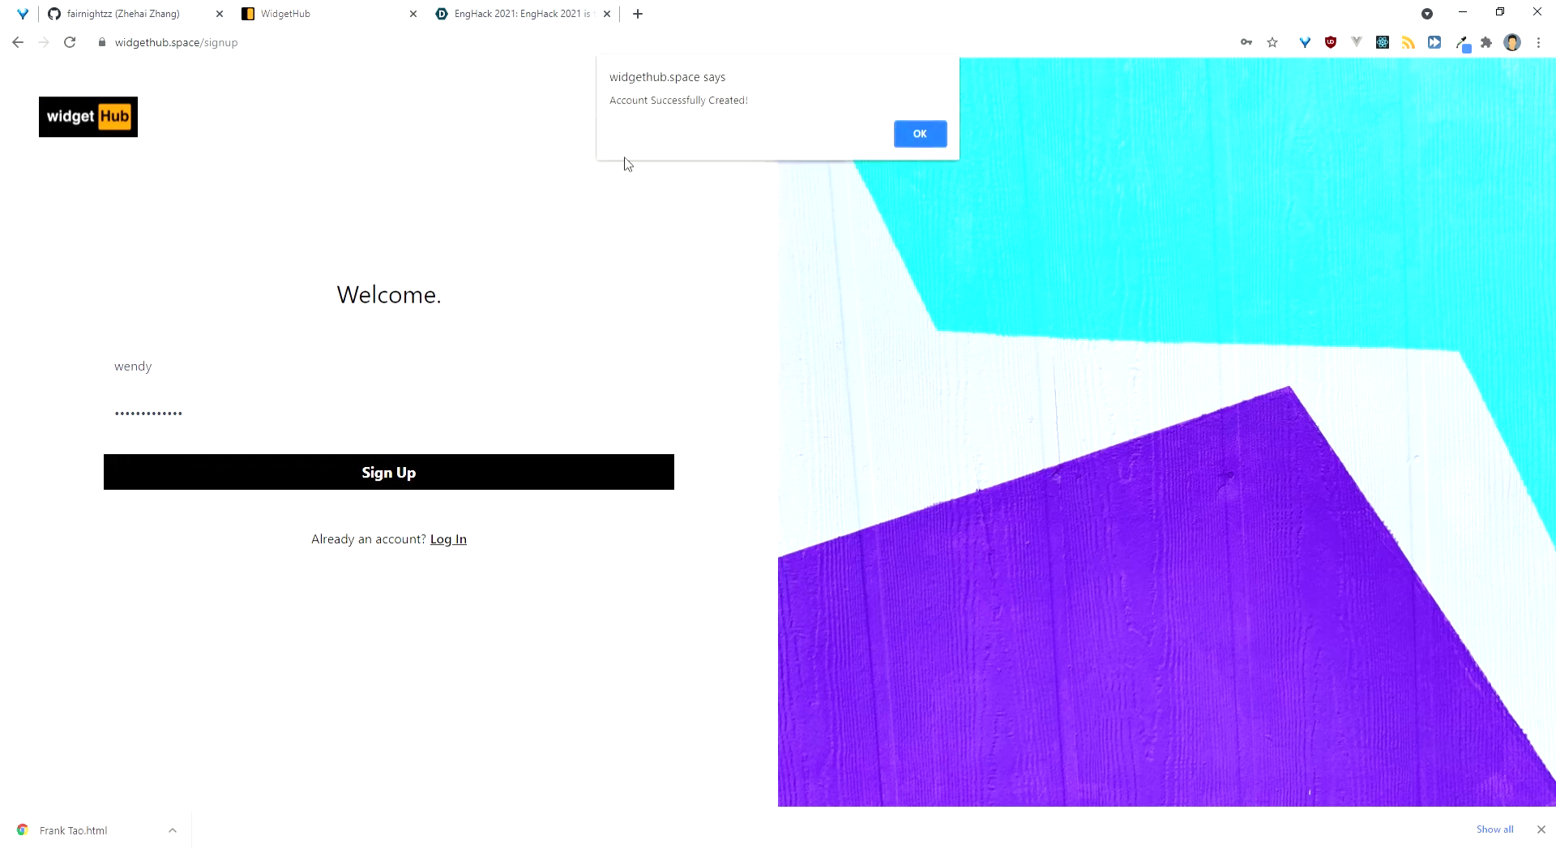
{"action": "key", "text": "Return"}
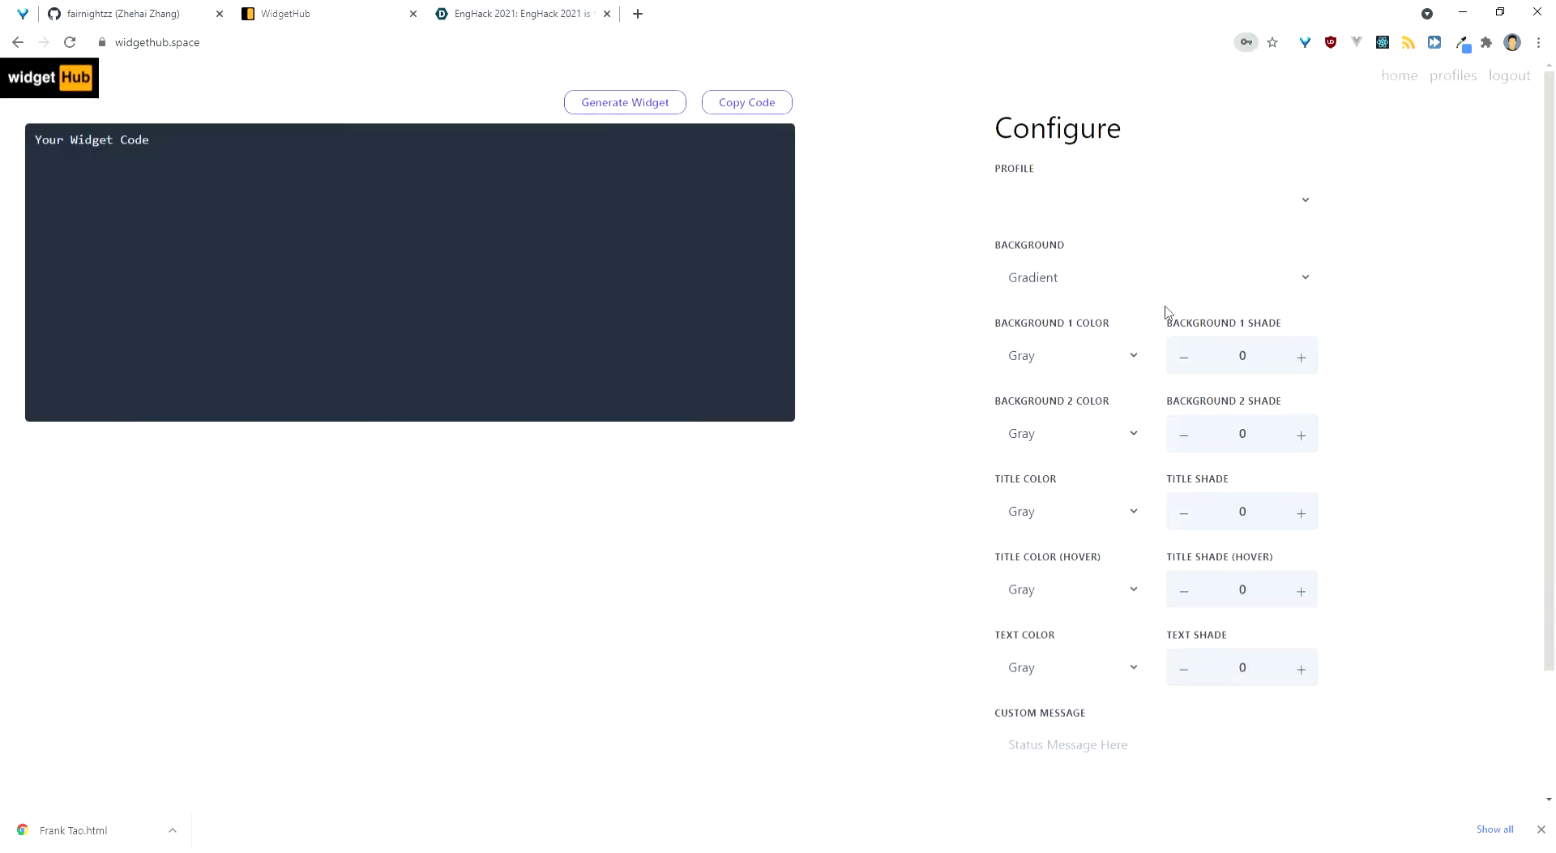
Step: Add a GitHub-type profile titled 'Github' with the user's display name and GitHub username link
{"action": "left_click", "coordinate": [1436, 77]}
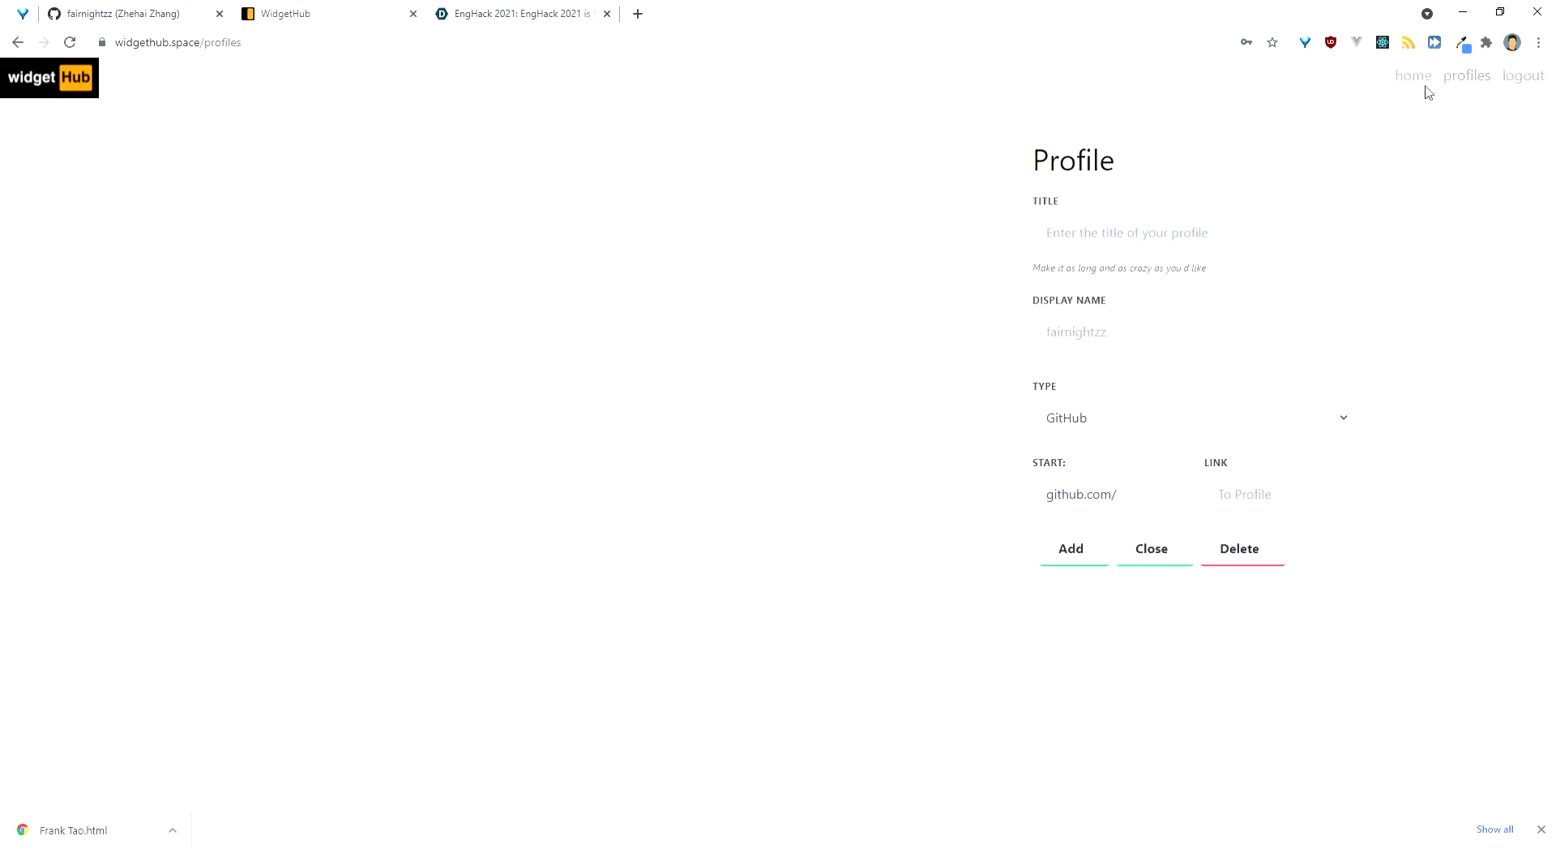
{"action": "left_click", "coordinate": [1258, 227]}
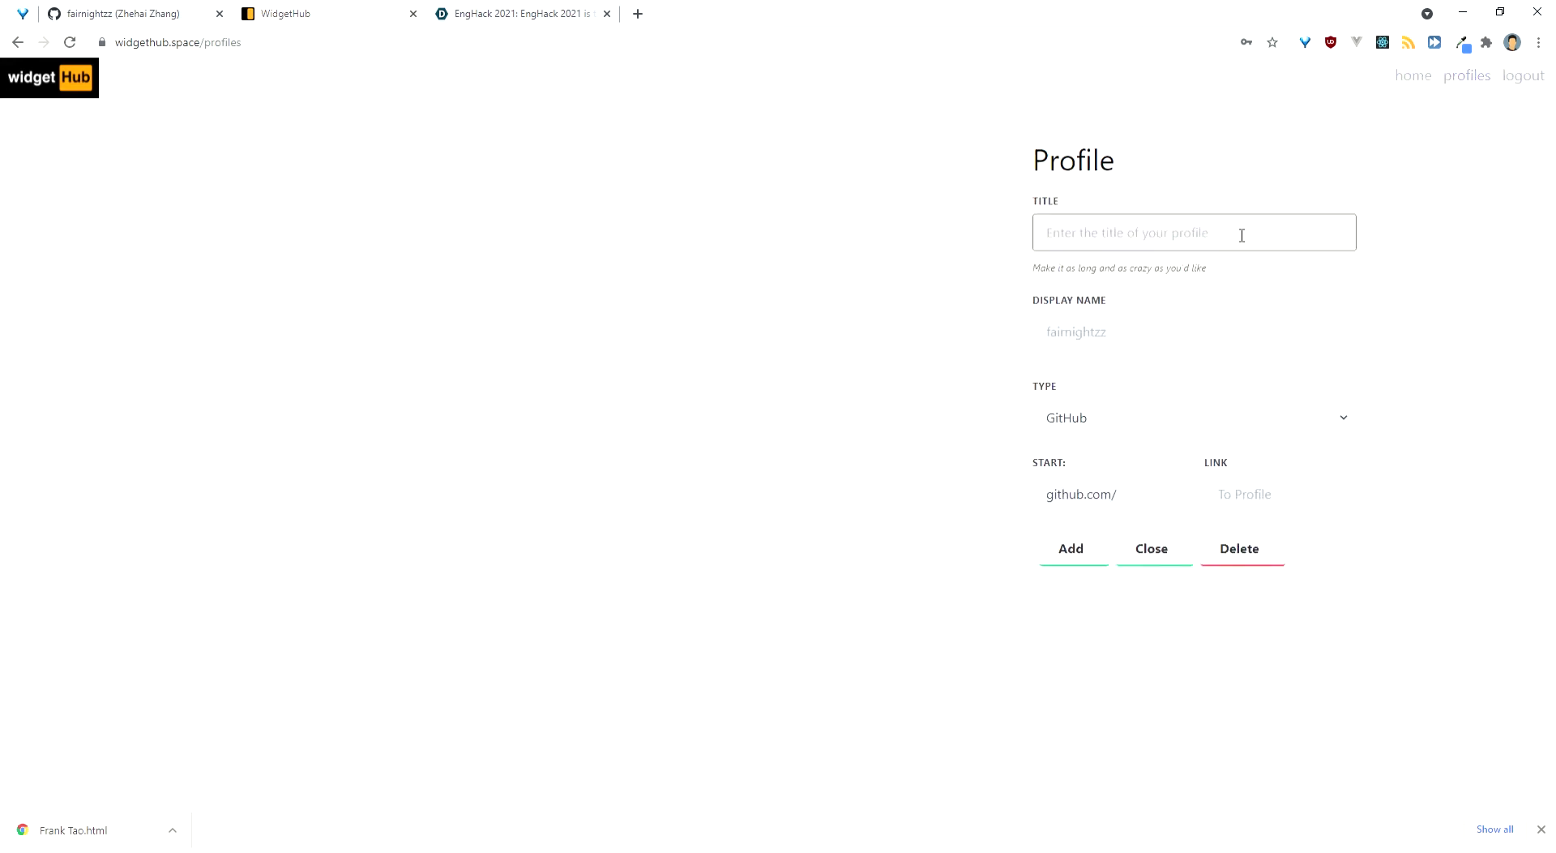
{"action": "type", "text": "Github"}
{"action": "key", "text": "Tab"}
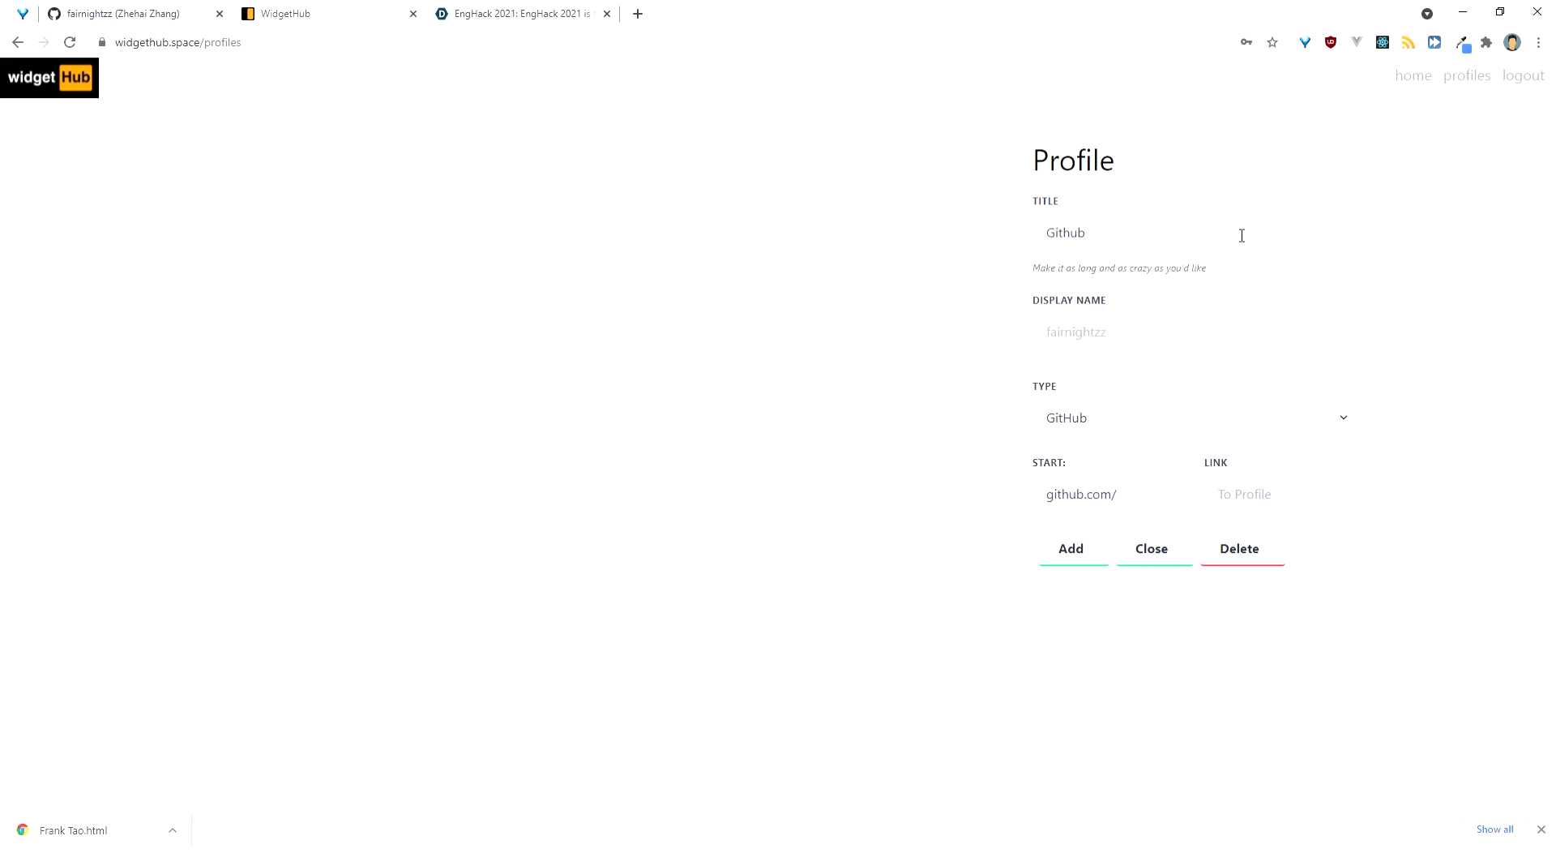
{"action": "type", "text": "Zhehai"}
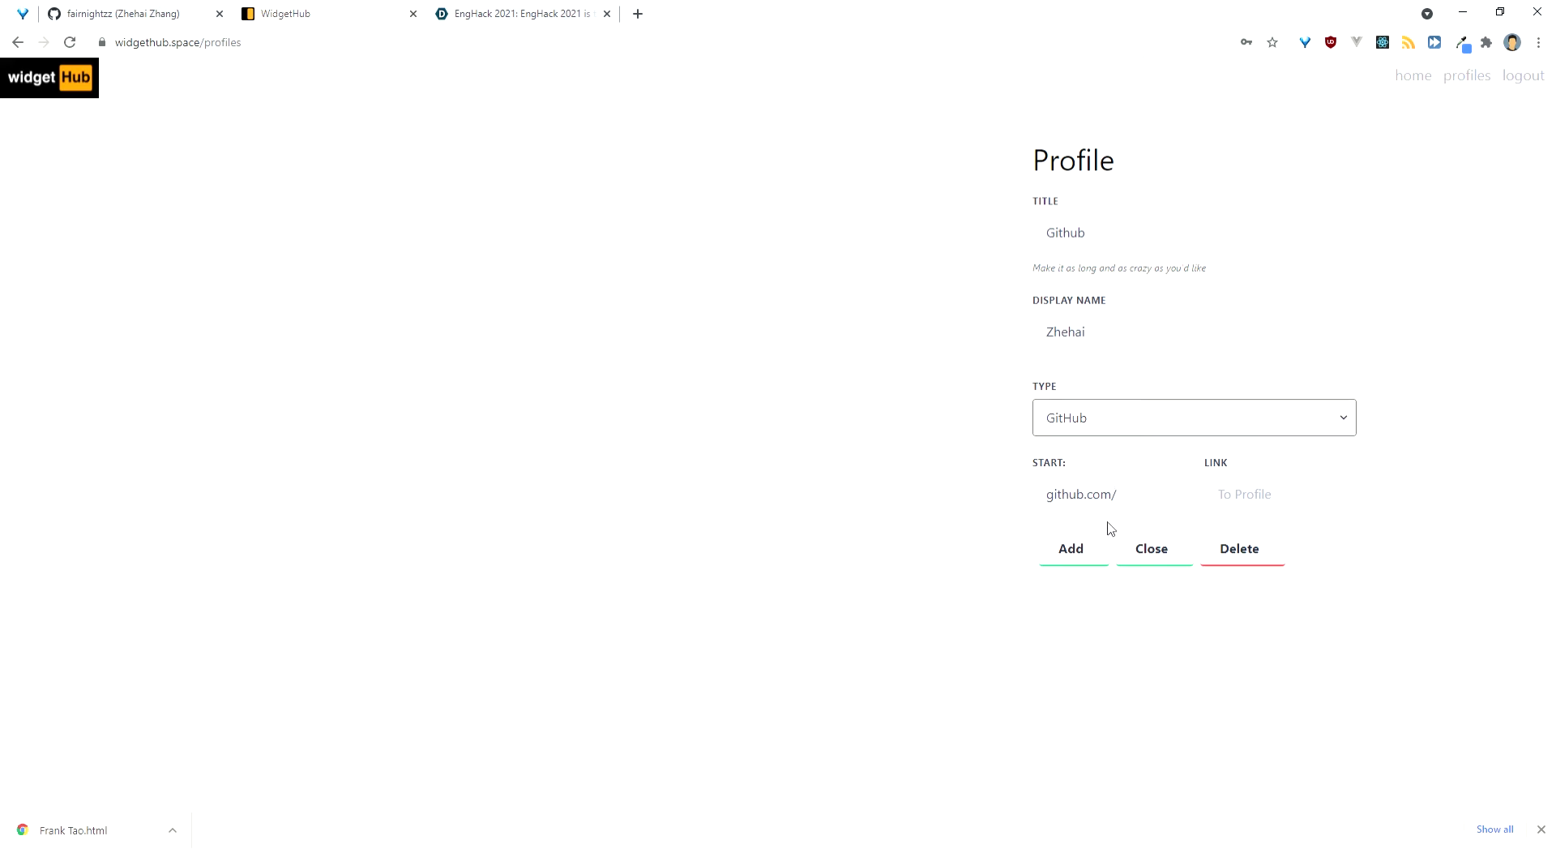
{"action": "left_click", "coordinate": [1432, 511]}
{"action": "left_click", "coordinate": [1302, 504]}
{"action": "type", "text": "fairnightzz"}
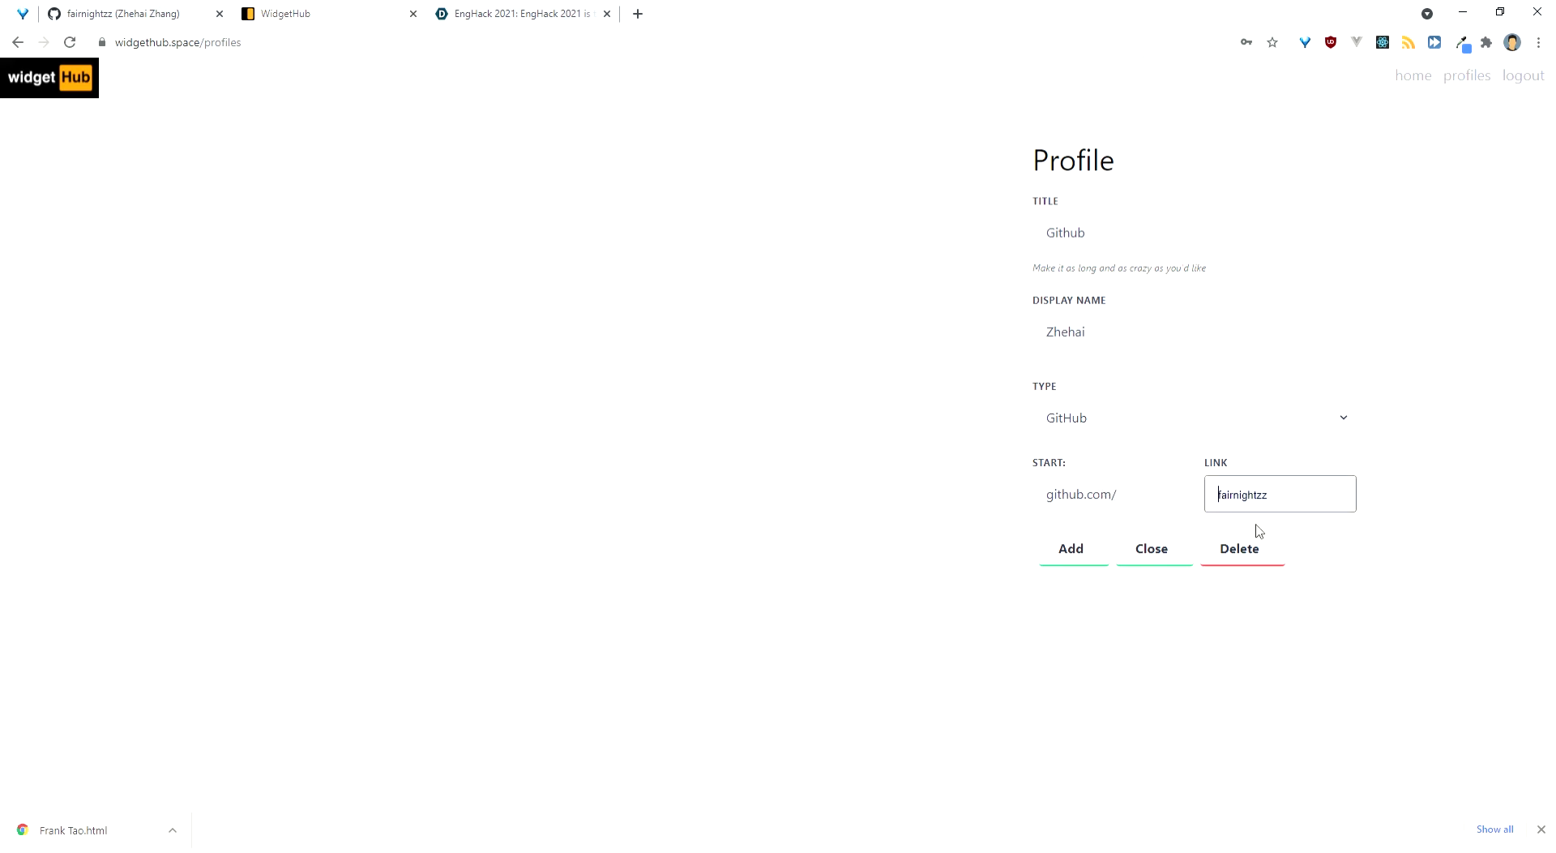
{"action": "left_click", "coordinate": [1093, 551]}
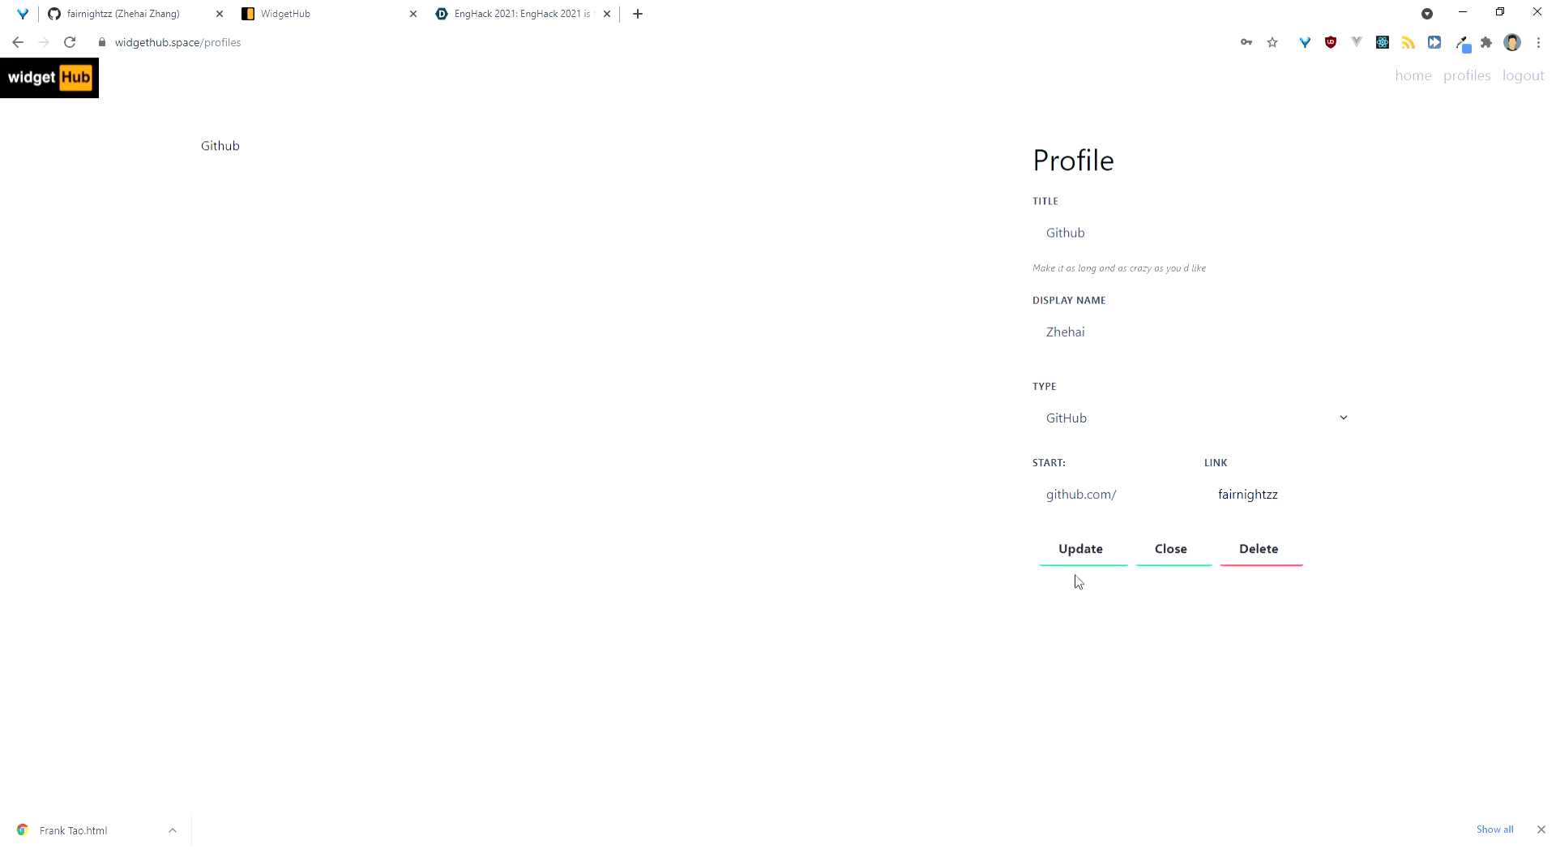
Step: Add a Devpost-type profile with a display name and the pasted username link
{"action": "left_click", "coordinate": [1156, 566]}
{"action": "left_click", "coordinate": [1114, 240]}
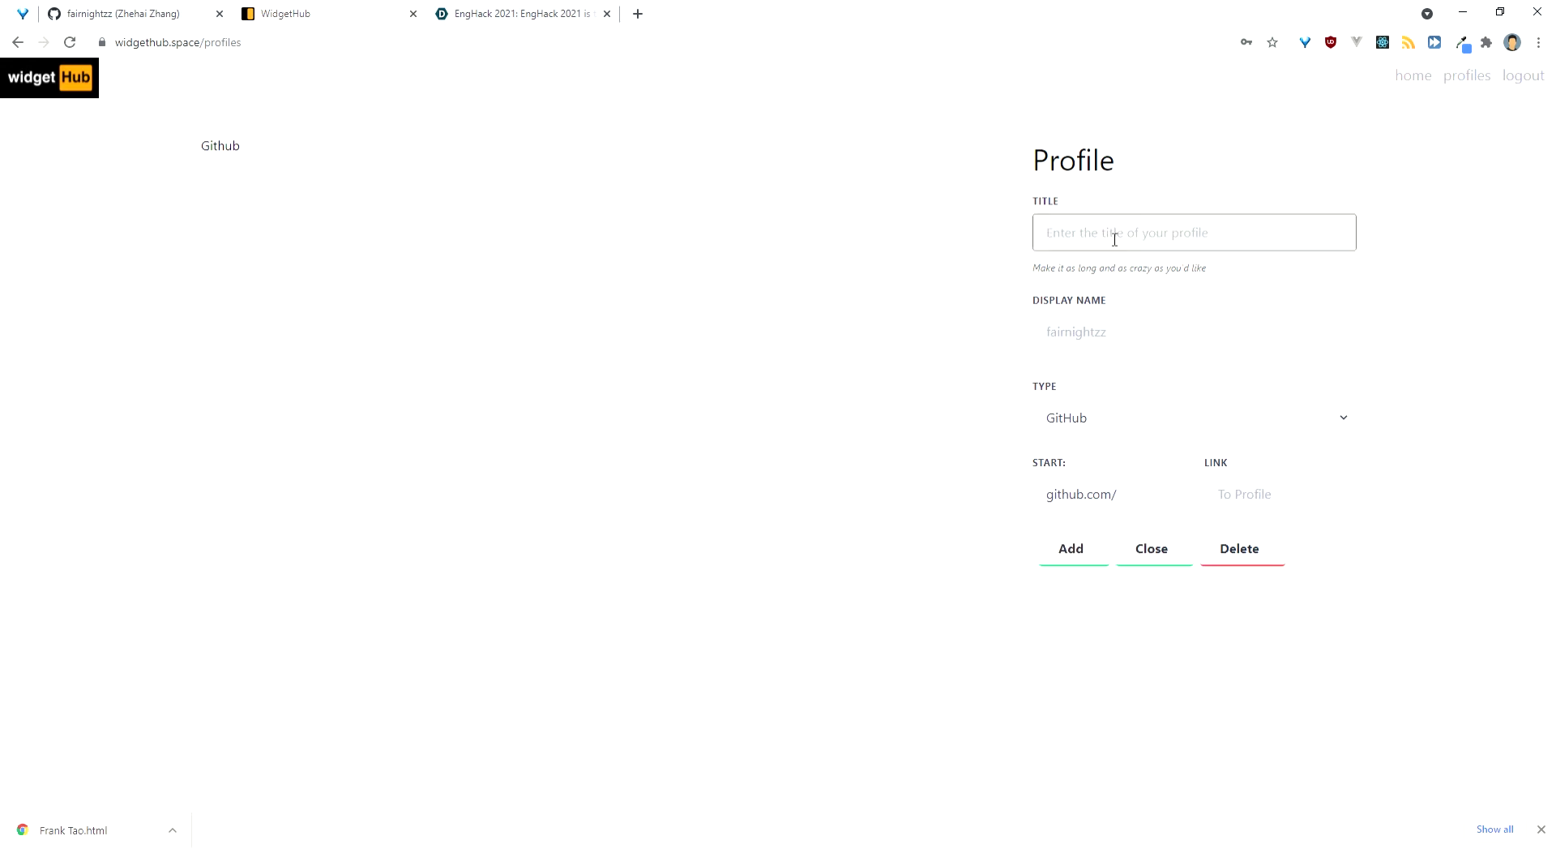
{"action": "type", "text": "E"}
{"action": "type", "text": "Devpost"}
{"action": "key", "text": "Tab"}
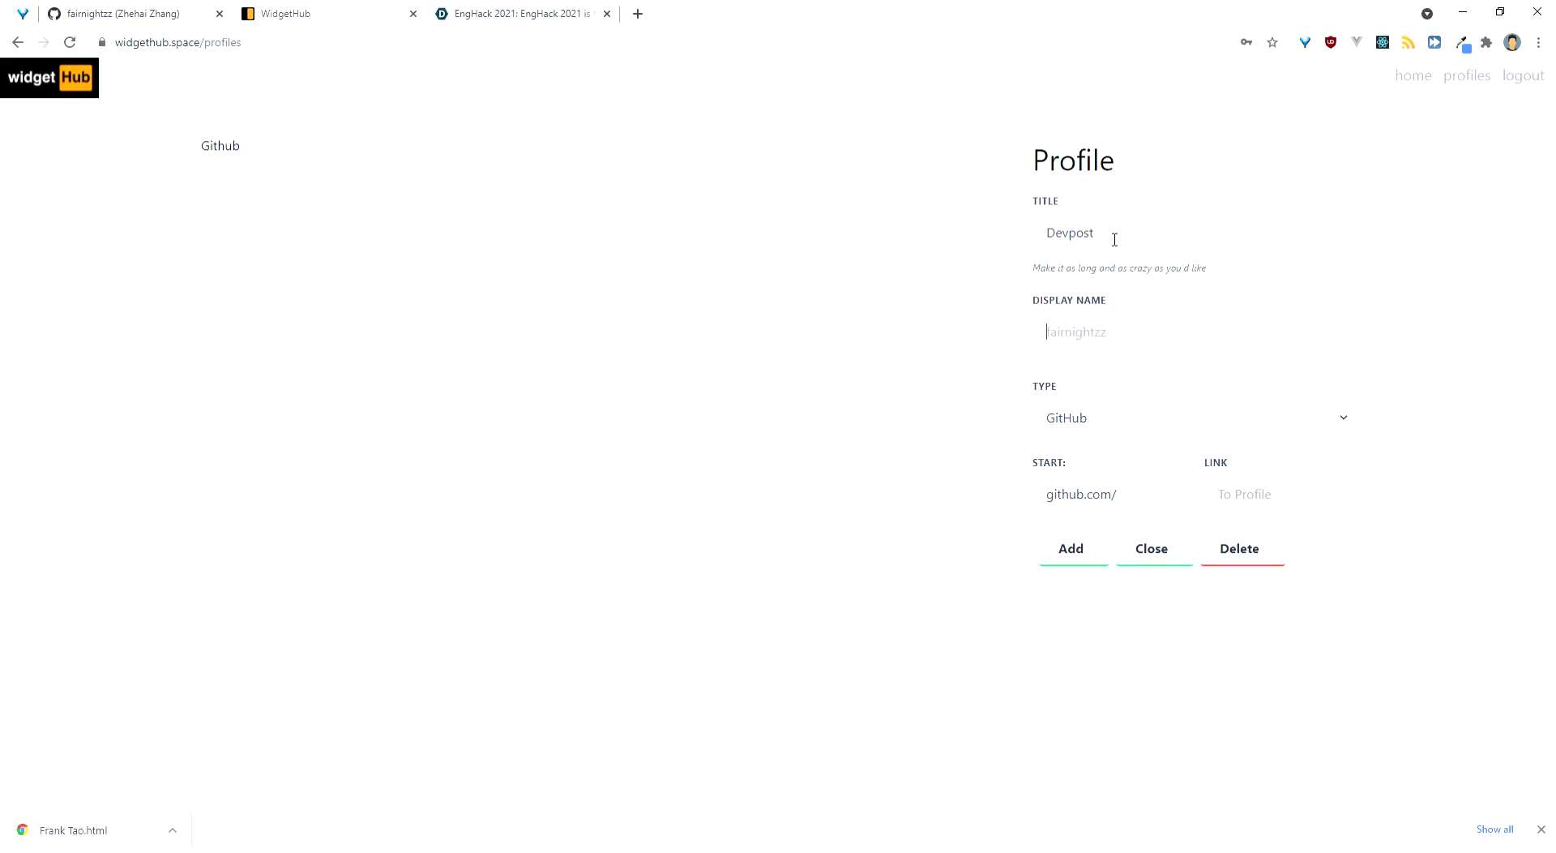
{"action": "type", "text": "zhehai"}
{"action": "key", "text": "Tab"}
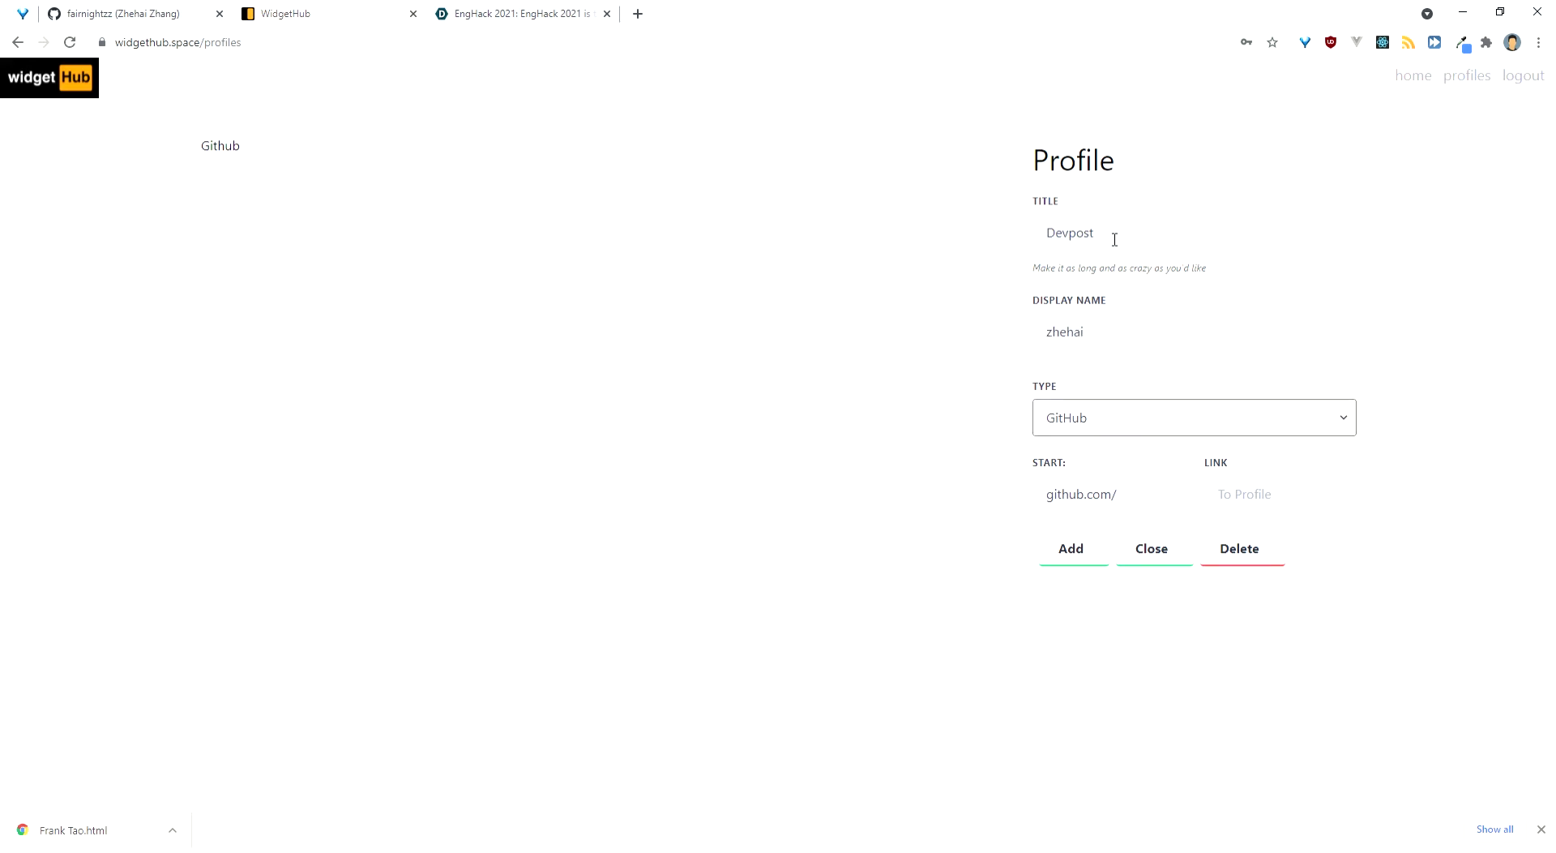
{"action": "key", "text": "Down"}
{"action": "left_click", "coordinate": [1311, 496]}
{"action": "type", "text": "fairnightzz"}
{"action": "left_click", "coordinate": [1107, 559]}
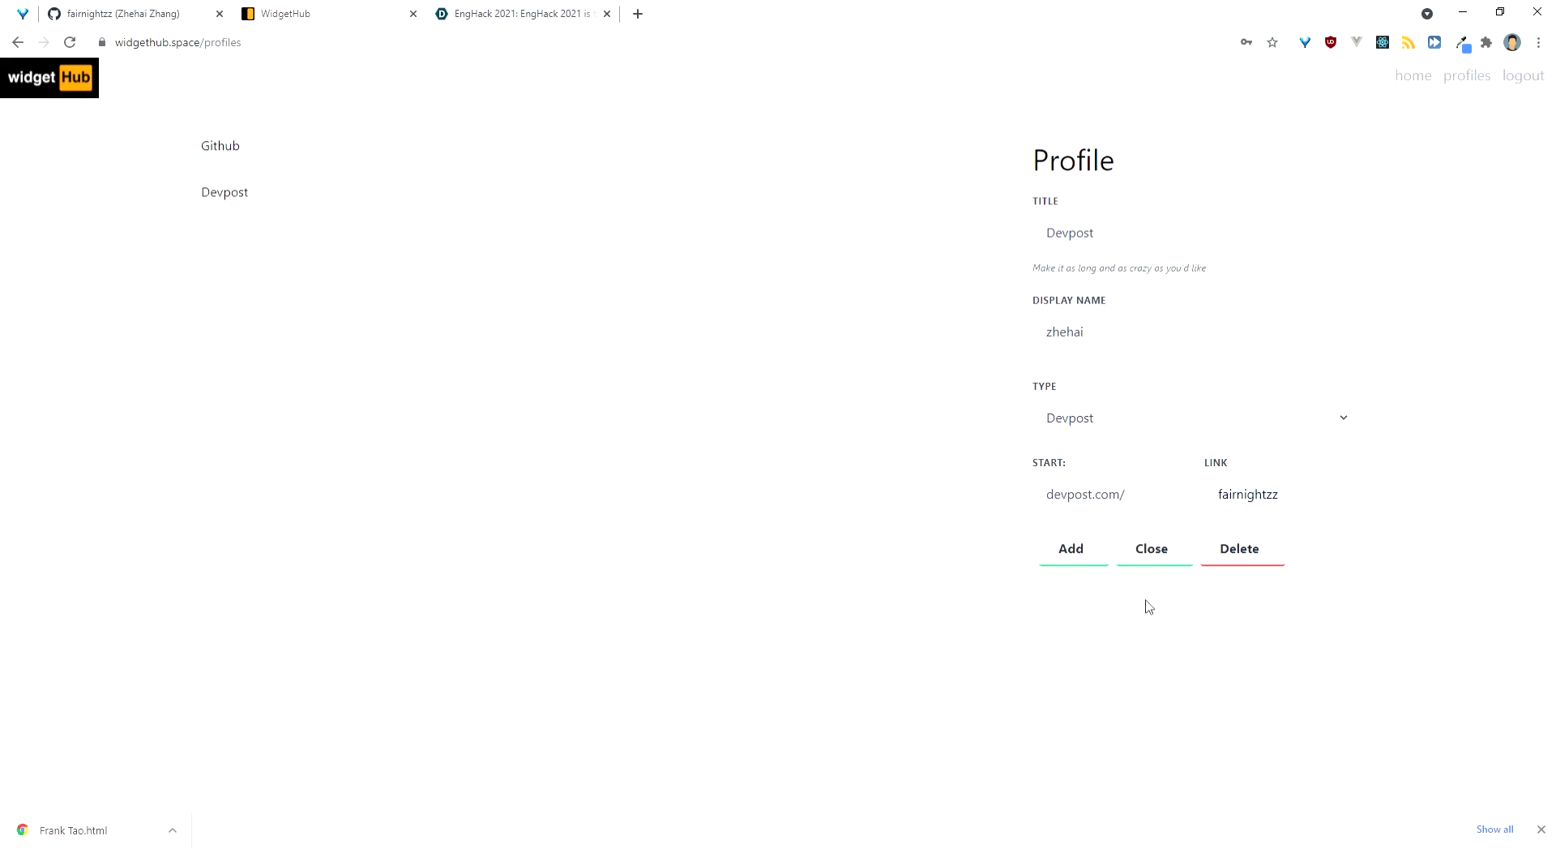
Step: Add a 'Github Analytics' profile with a display name, Github type and pasted username link
{"action": "left_click", "coordinate": [1150, 548]}
{"action": "left_click", "coordinate": [1174, 244]}
{"action": "type", "text": "Github Analytics"}
{"action": "left_click", "coordinate": [1131, 328]}
{"action": "type", "text": "zhehai"}
{"action": "key", "text": "ctrl+a"}
{"action": "left_click", "coordinate": [1102, 428]}
{"action": "key", "text": "Down"}
{"action": "left_click", "coordinate": [1259, 496]}
{"action": "type", "text": "fairnightzz"}
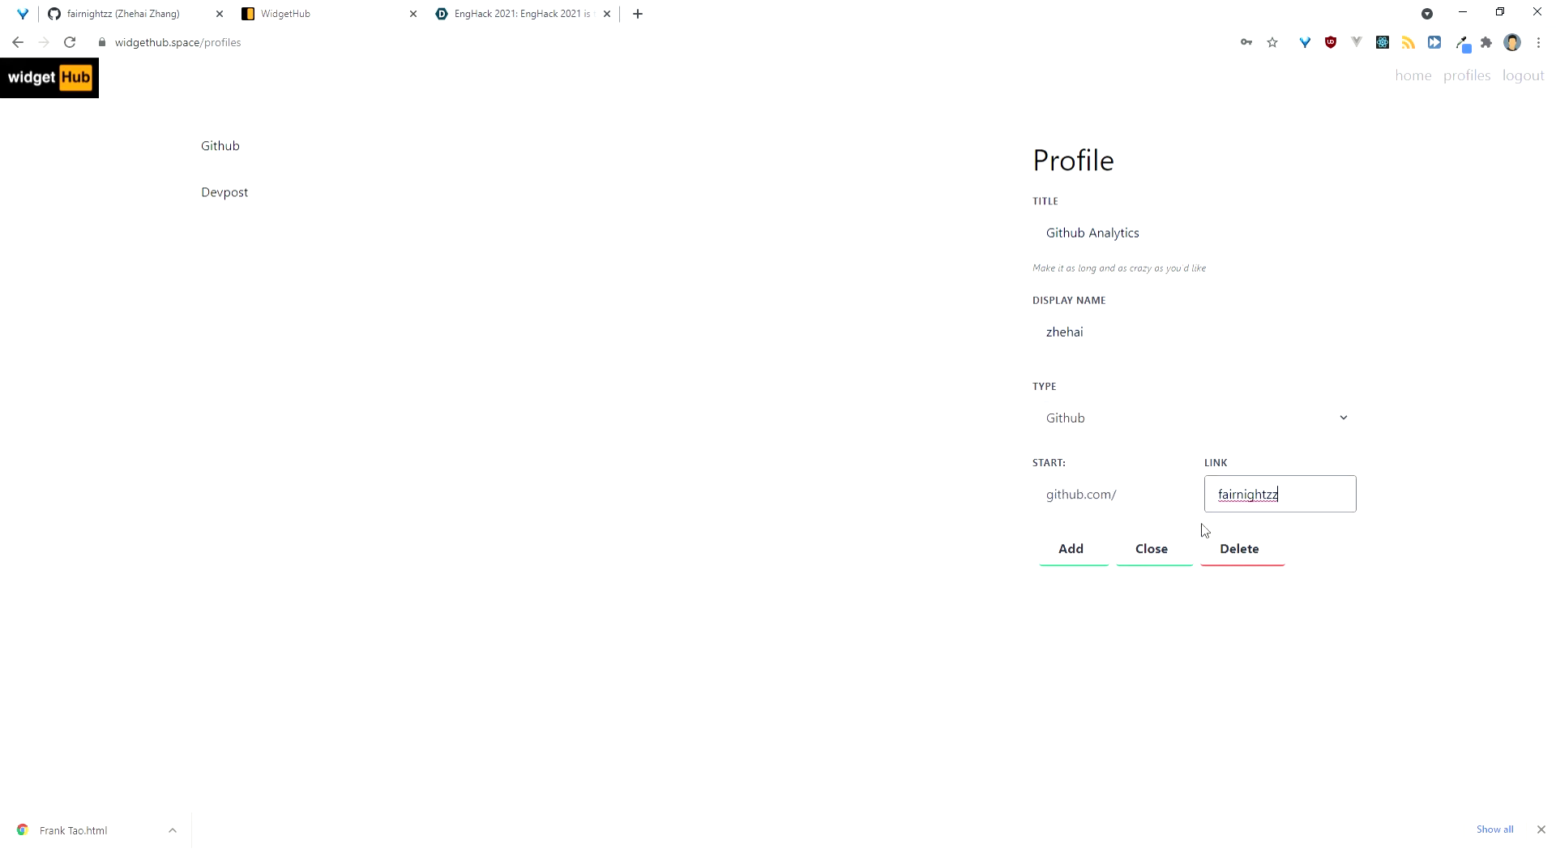
{"action": "left_click", "coordinate": [1103, 549]}
Step: Review the three saved profiles and return to the widget configuration page
{"action": "left_click", "coordinate": [364, 165]}
{"action": "left_click", "coordinate": [395, 203]}
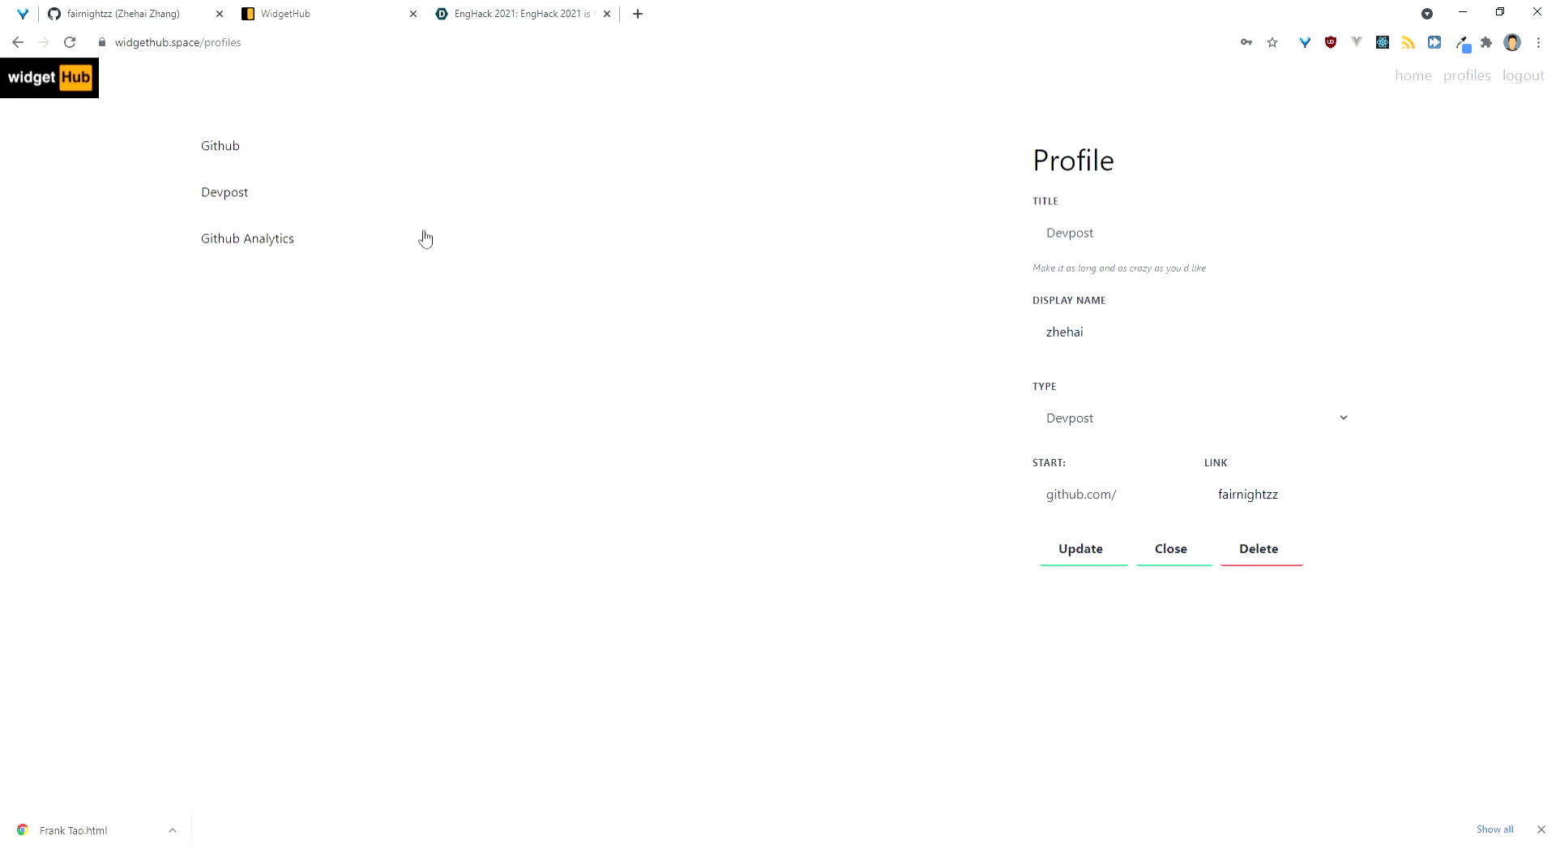
{"action": "left_click", "coordinate": [407, 252]}
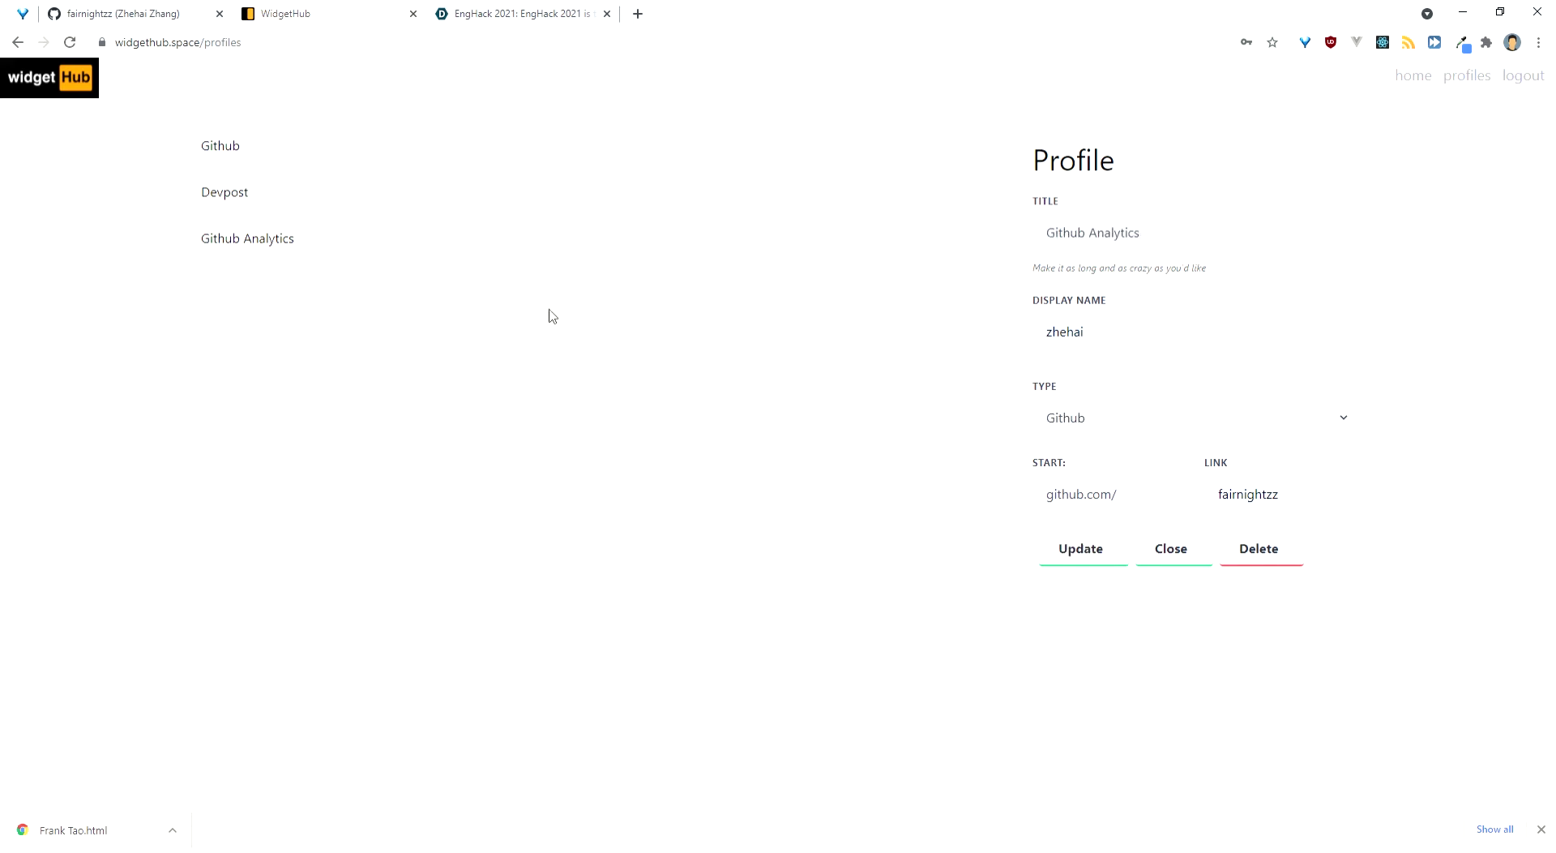
{"action": "left_click", "coordinate": [1408, 85]}
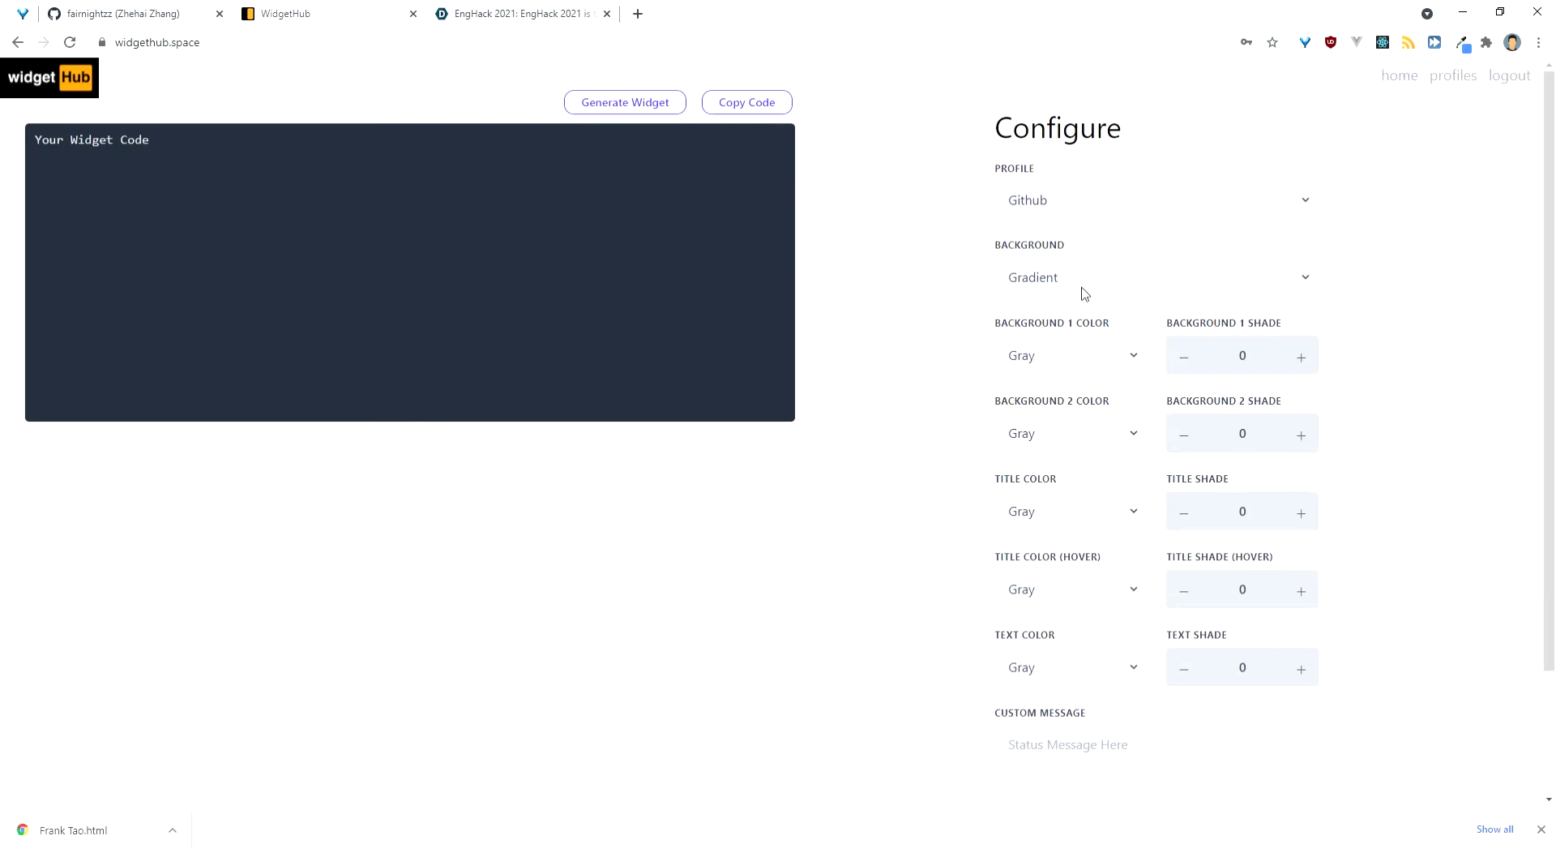
Step: Set the widget gradient to Blue 500 for background 1 and Indigo 300 for background 2
{"action": "left_click", "coordinate": [1055, 367]}
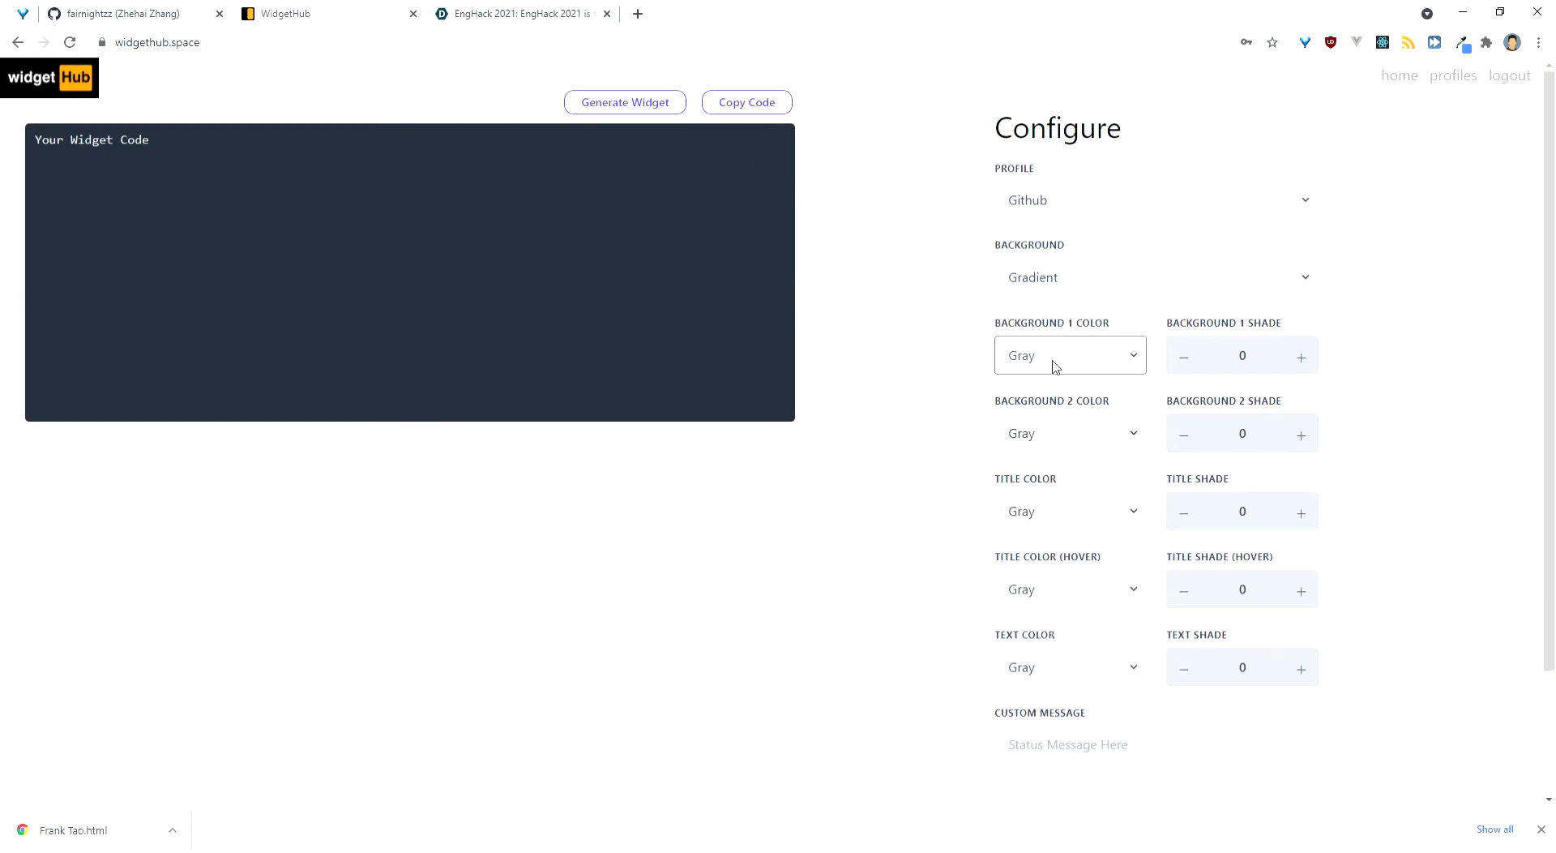
{"action": "key", "text": "b"}
{"action": "left_click", "coordinate": [1301, 357]}
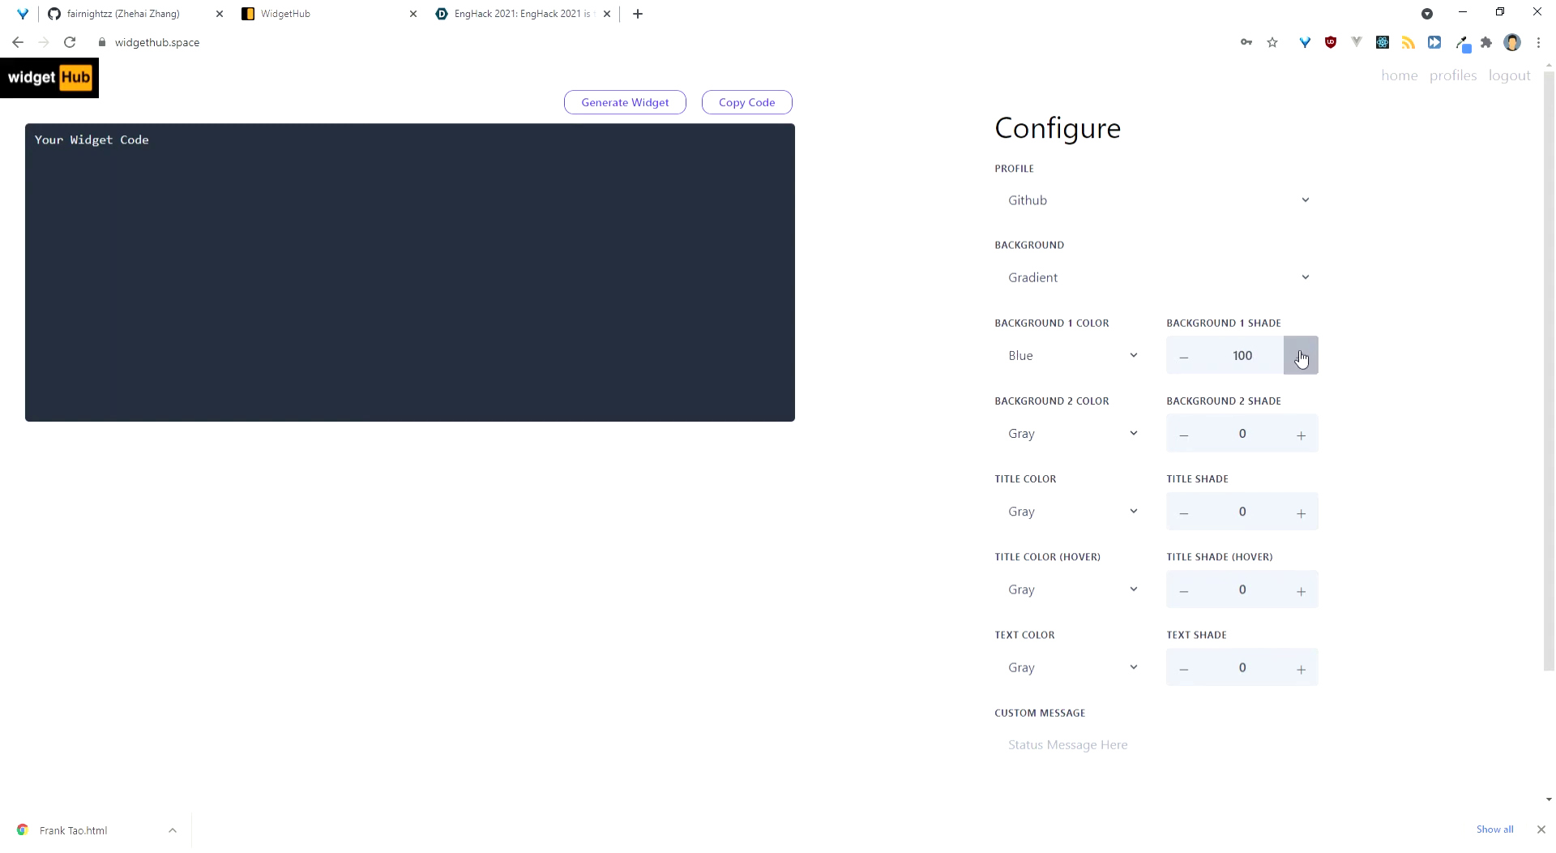
{"action": "left_click", "coordinate": [1300, 357]}
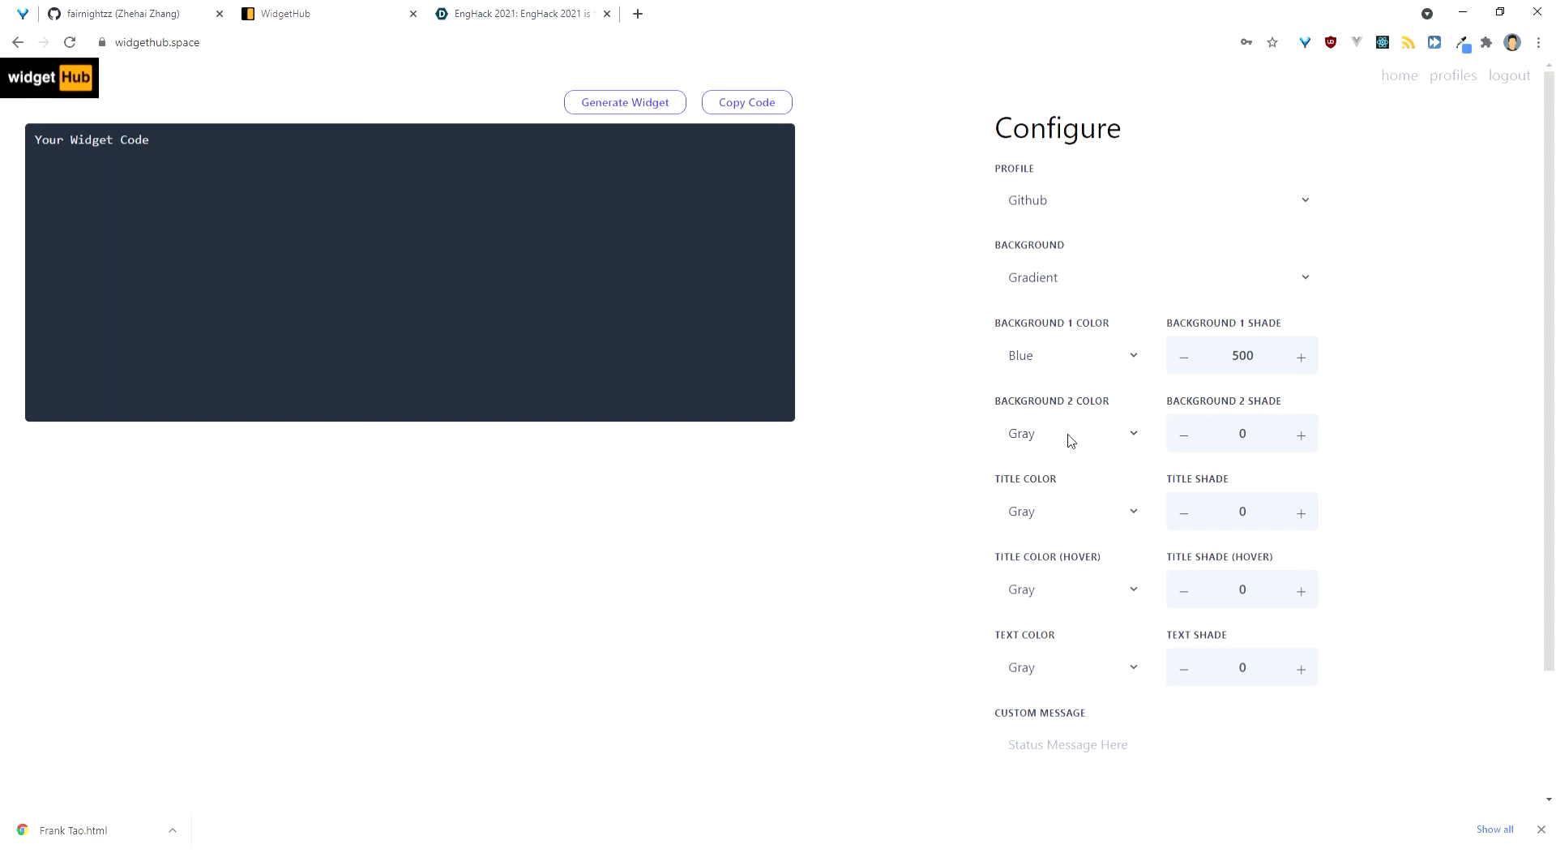
{"action": "left_click", "coordinate": [1087, 444]}
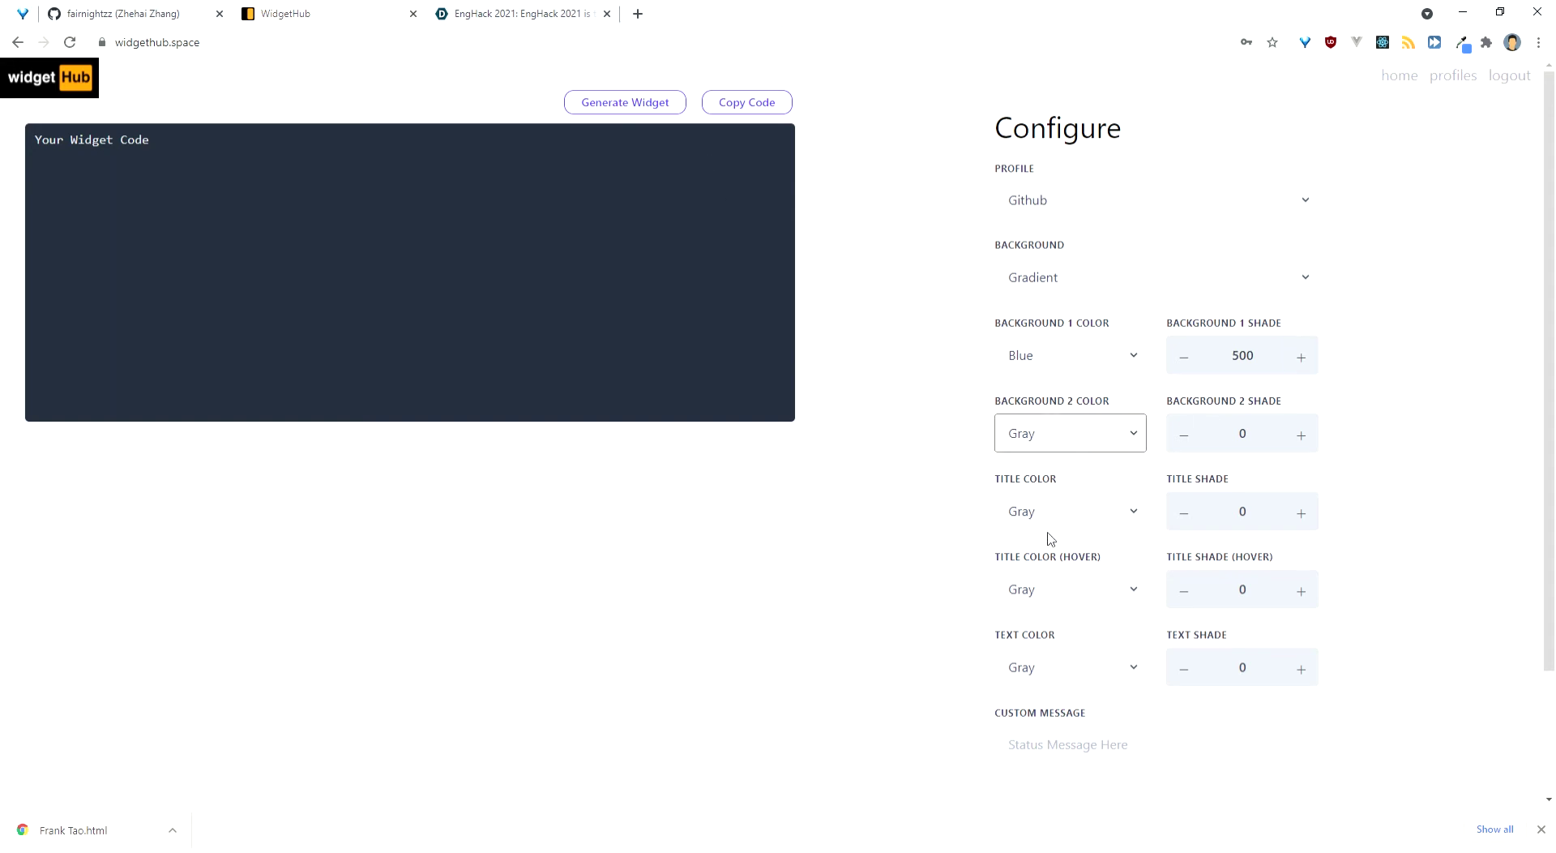
{"action": "left_click", "coordinate": [1040, 610]}
{"action": "left_click", "coordinate": [1292, 438]}
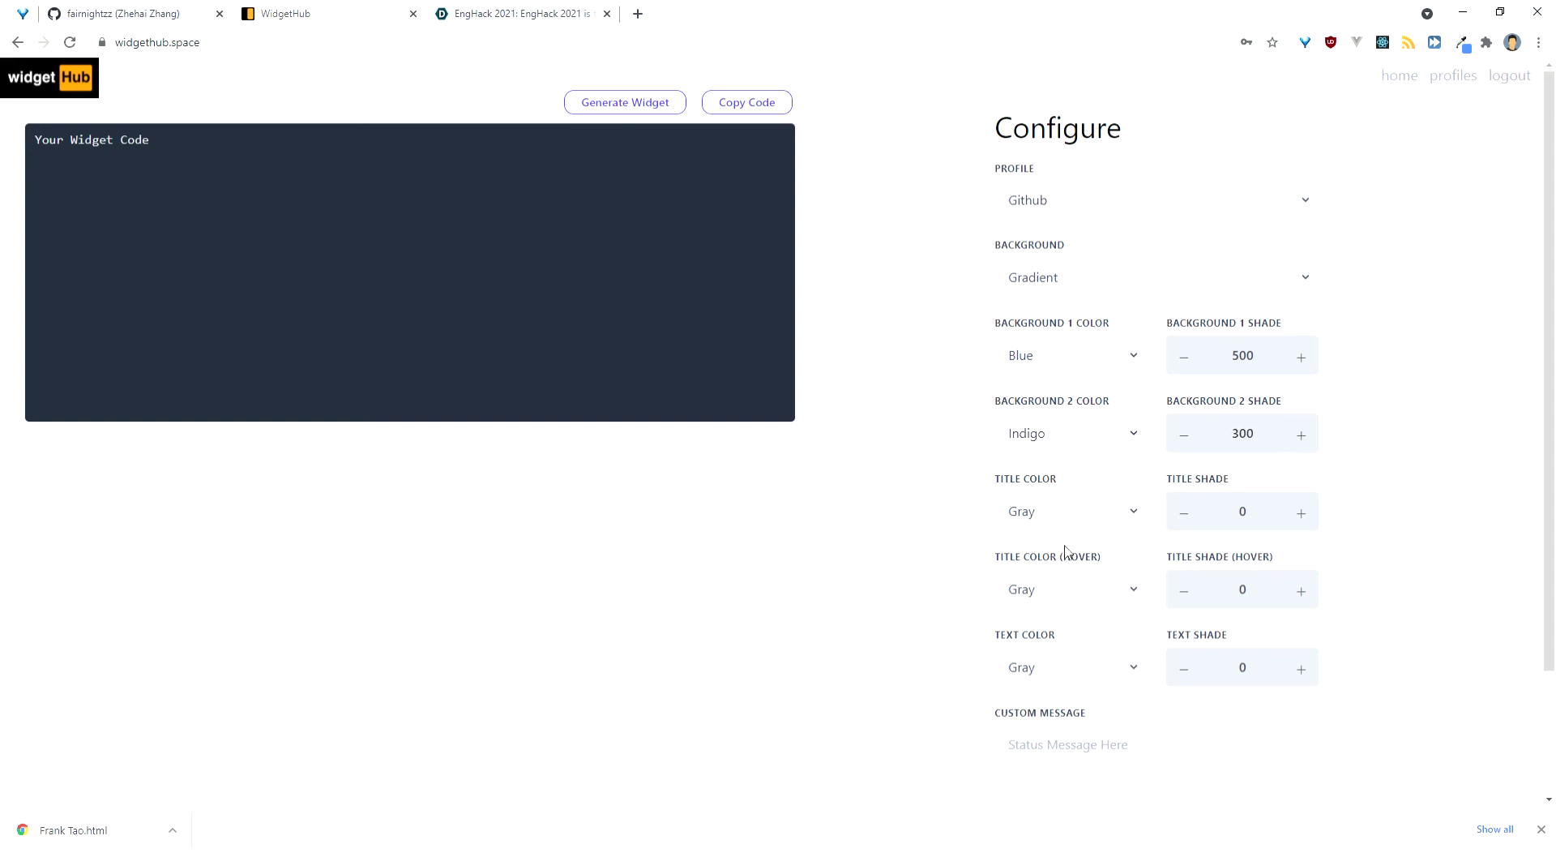
Step: Set the hover title colour to Red 300 and generate the widget code
{"action": "left_click", "coordinate": [1057, 599]}
{"action": "left_click", "coordinate": [1043, 655]}
{"action": "left_click", "coordinate": [1297, 591]}
{"action": "left_click", "coordinate": [1297, 591]}
{"action": "left_click", "coordinate": [1296, 591]}
{"action": "left_click", "coordinate": [1297, 592]}
{"action": "left_click", "coordinate": [624, 102]}
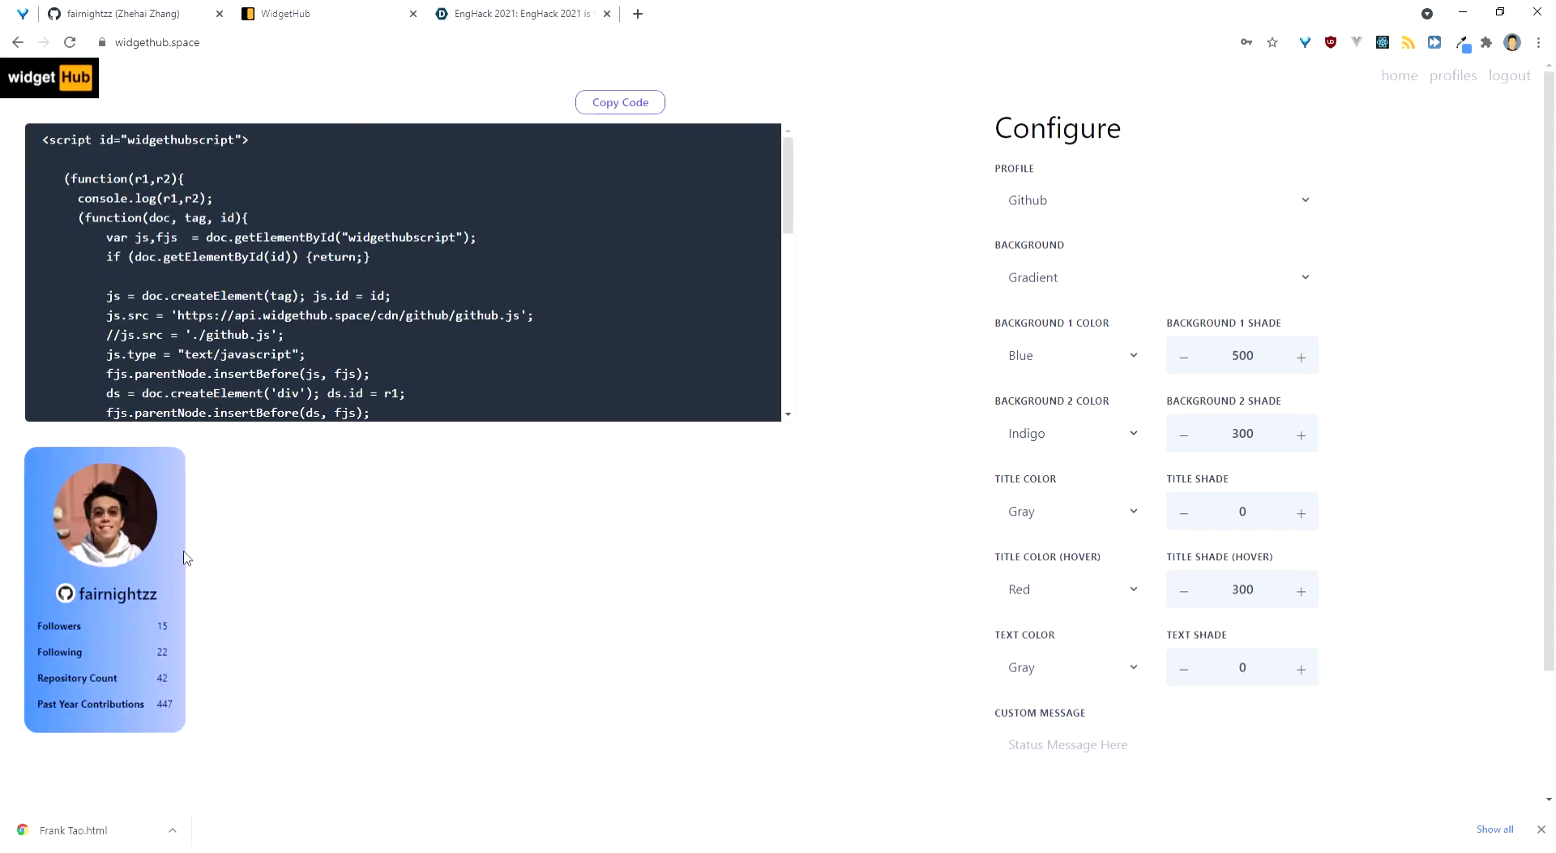
Step: Check the card's profile link, then regenerate the card with custom message 'Another Message'
{"action": "left_click", "coordinate": [108, 600]}
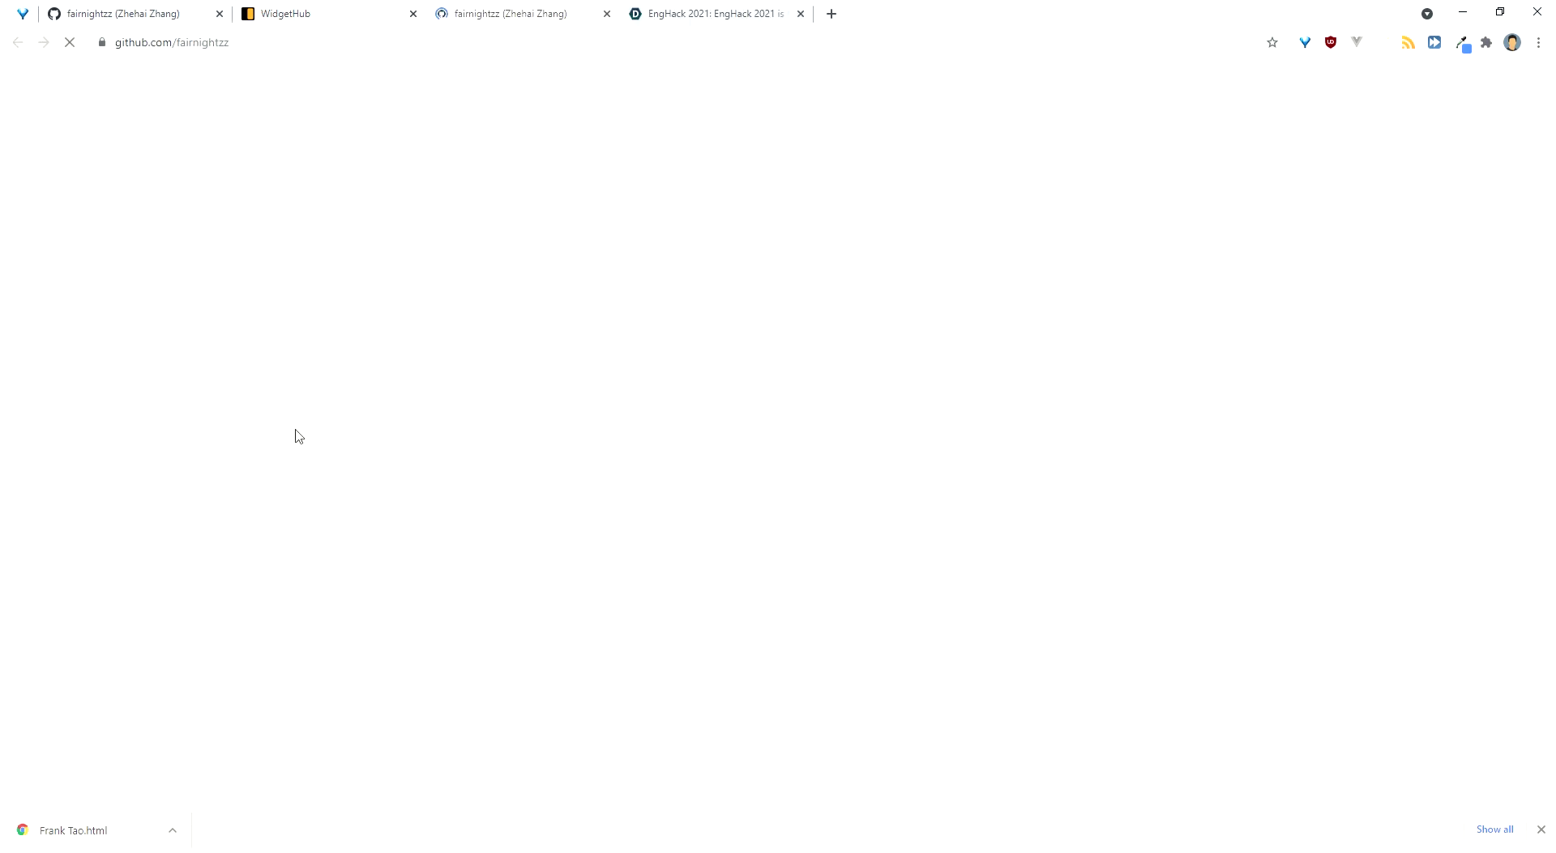
{"action": "key", "text": "ctrl+shift+Tab"}
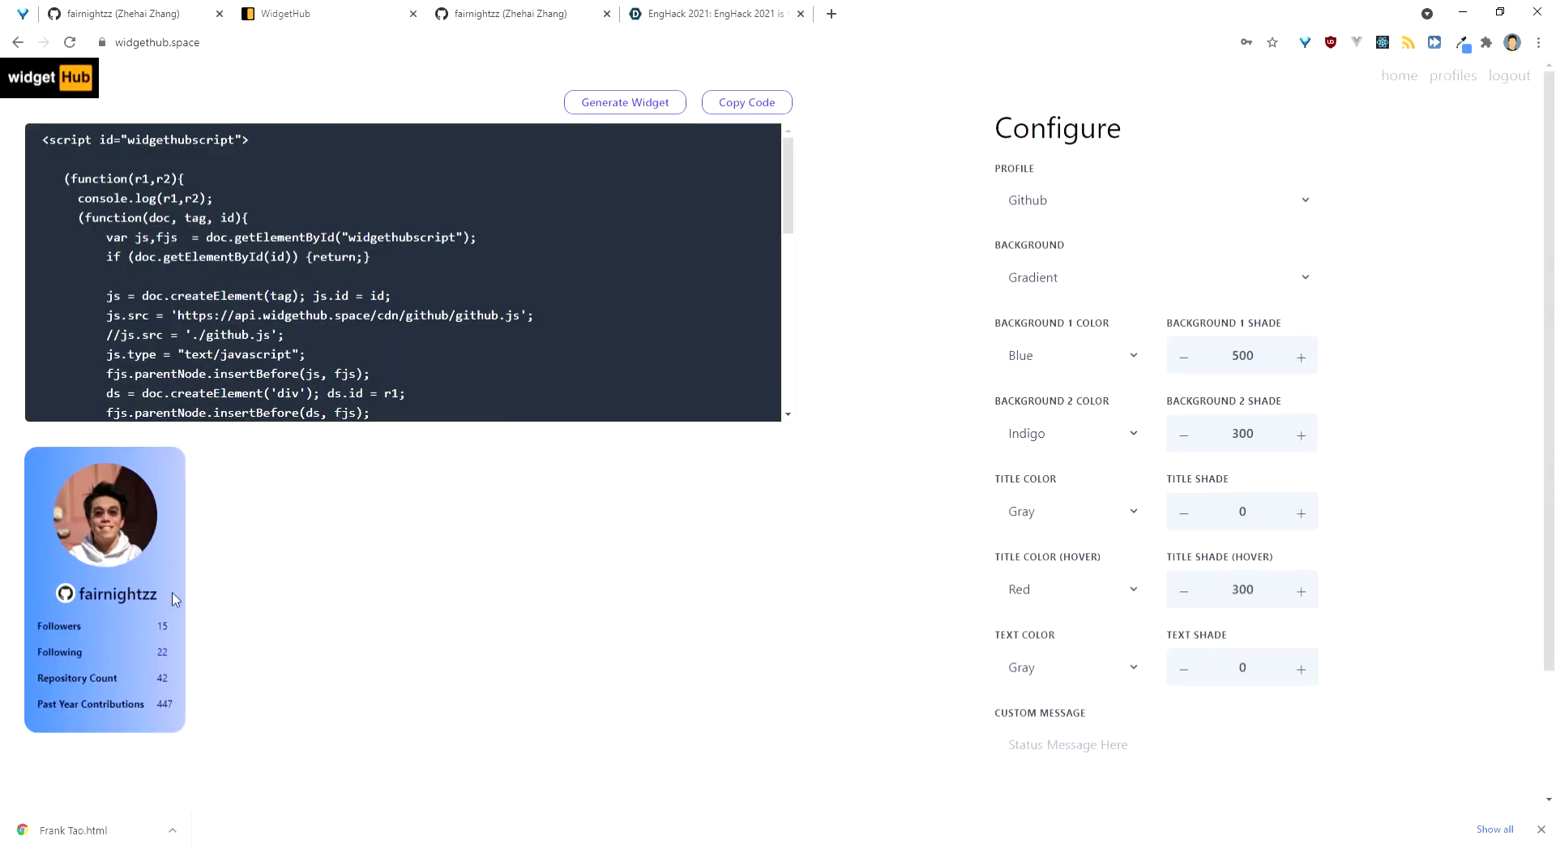
{"action": "left_click", "coordinate": [1150, 761]}
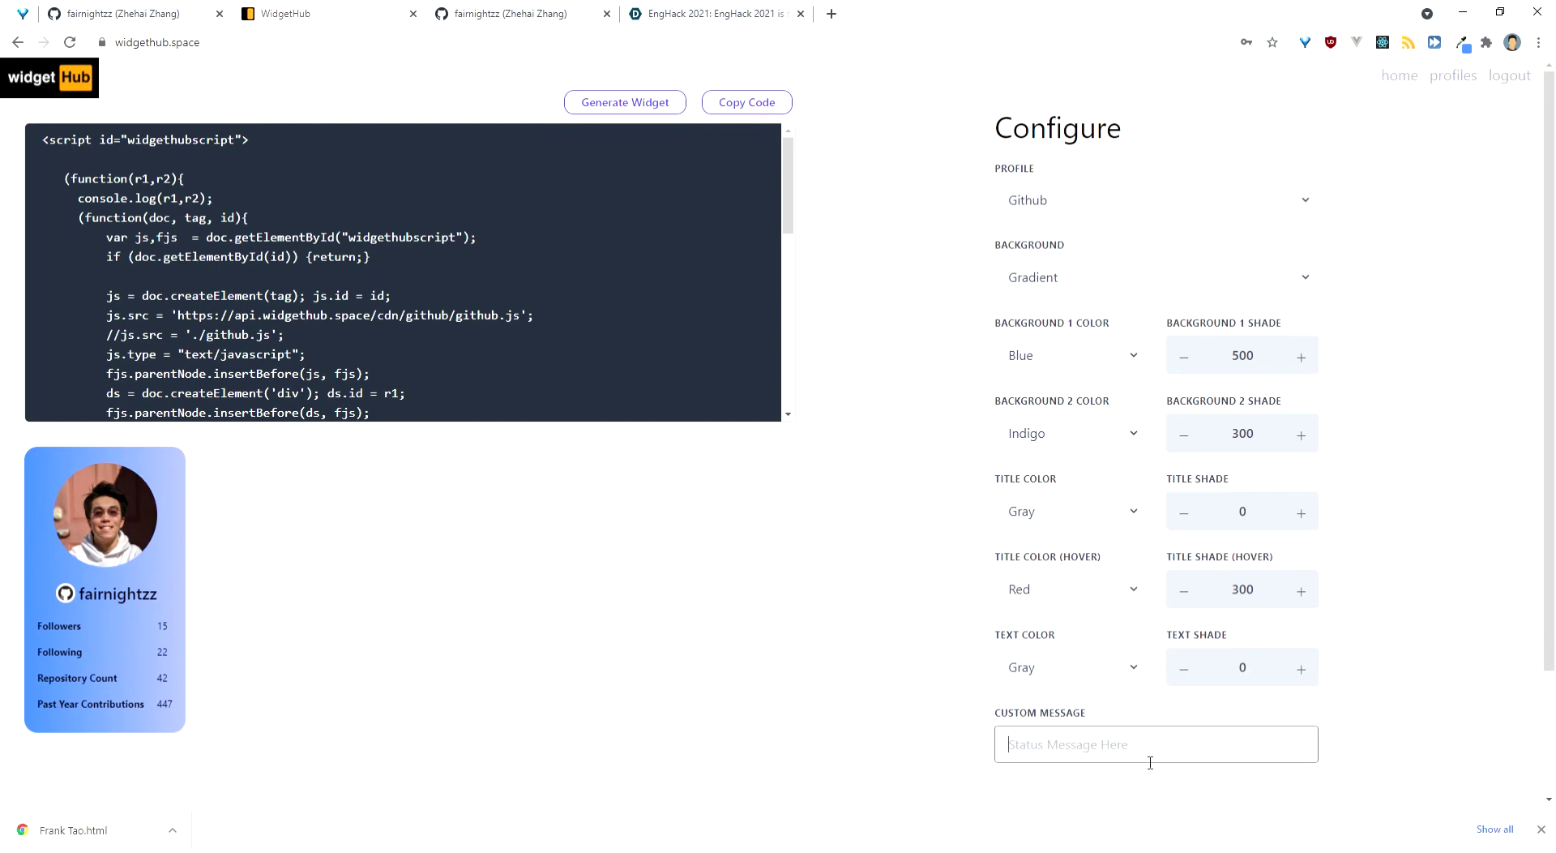
{"action": "type", "text": "Another Message"}
{"action": "left_click", "coordinate": [634, 104]}
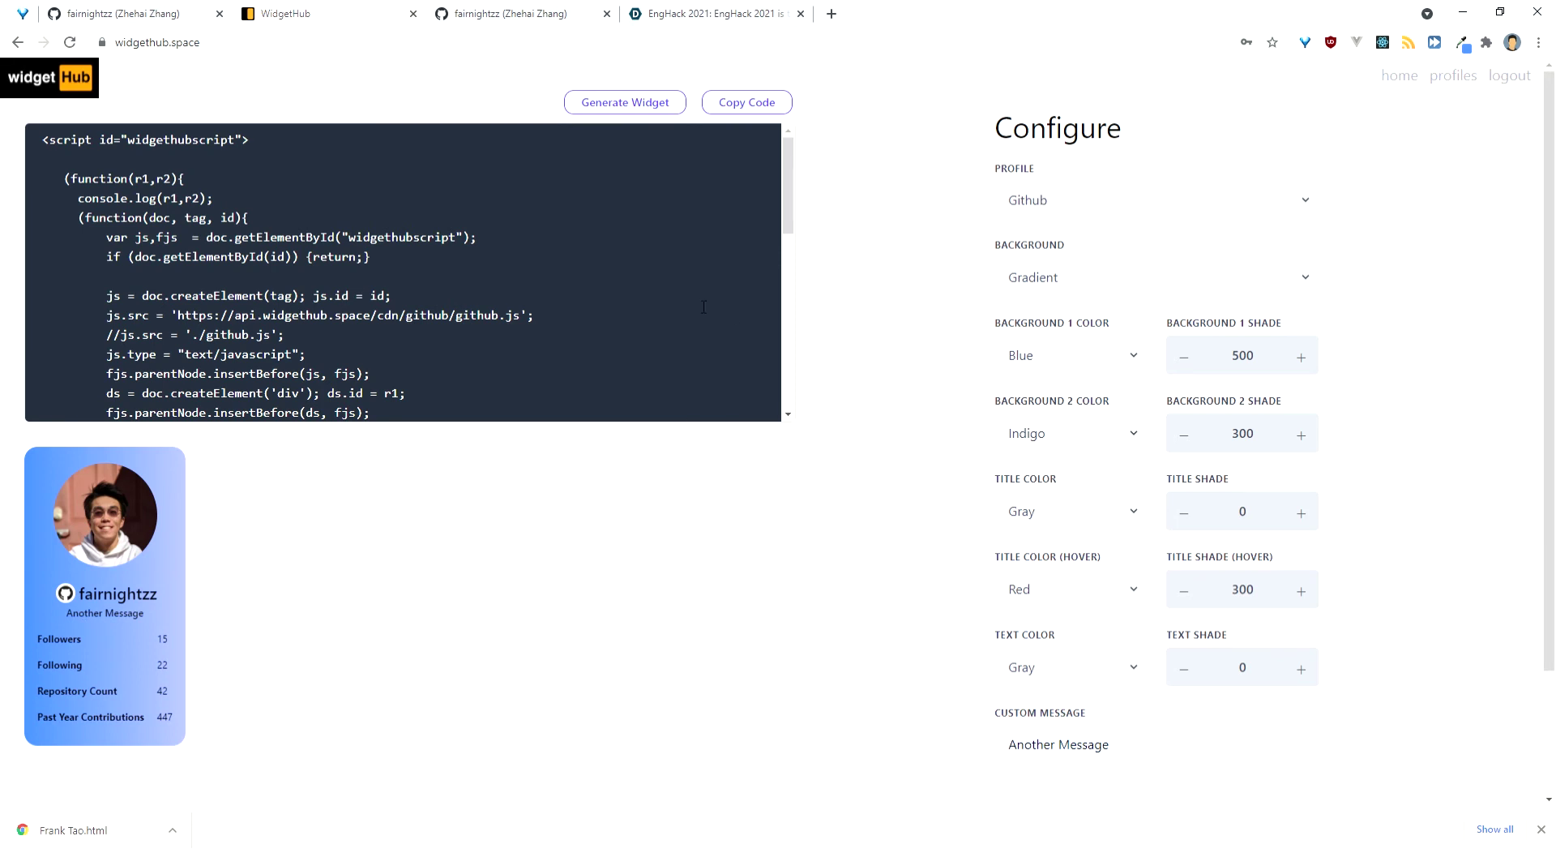
Step: Switch the widget's profile to Devpost
{"action": "left_click", "coordinate": [1235, 212]}
{"action": "left_click", "coordinate": [1150, 297]}
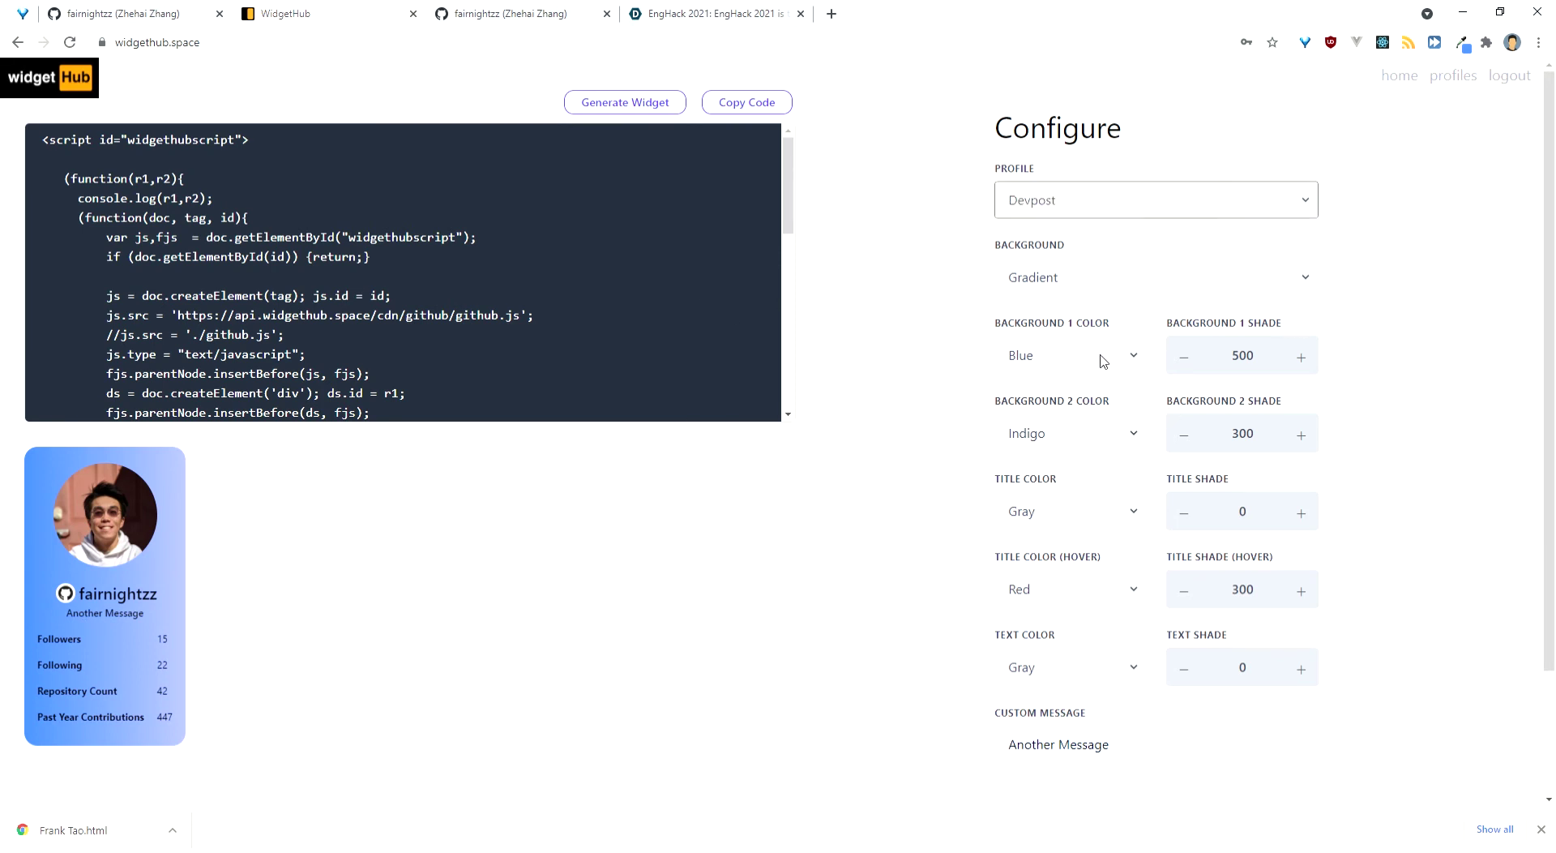
{"action": "left_click", "coordinate": [1066, 348]}
Step: Generate a Yellow-to-Indigo Devpost card, then switch the profile to Github Analytics
{"action": "key", "text": "y"}
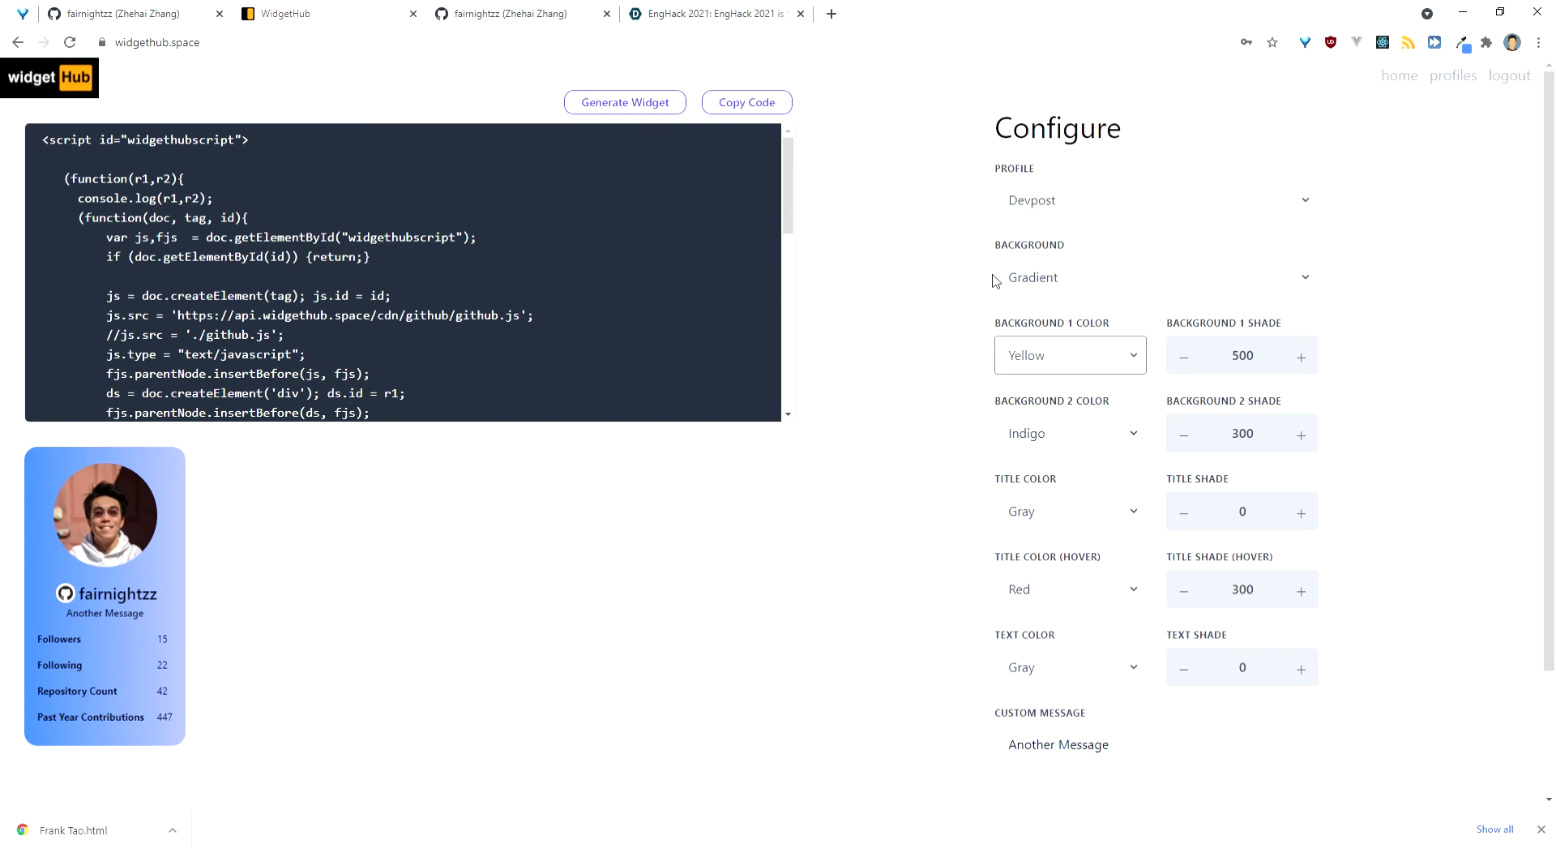
{"action": "left_click", "coordinate": [667, 103]}
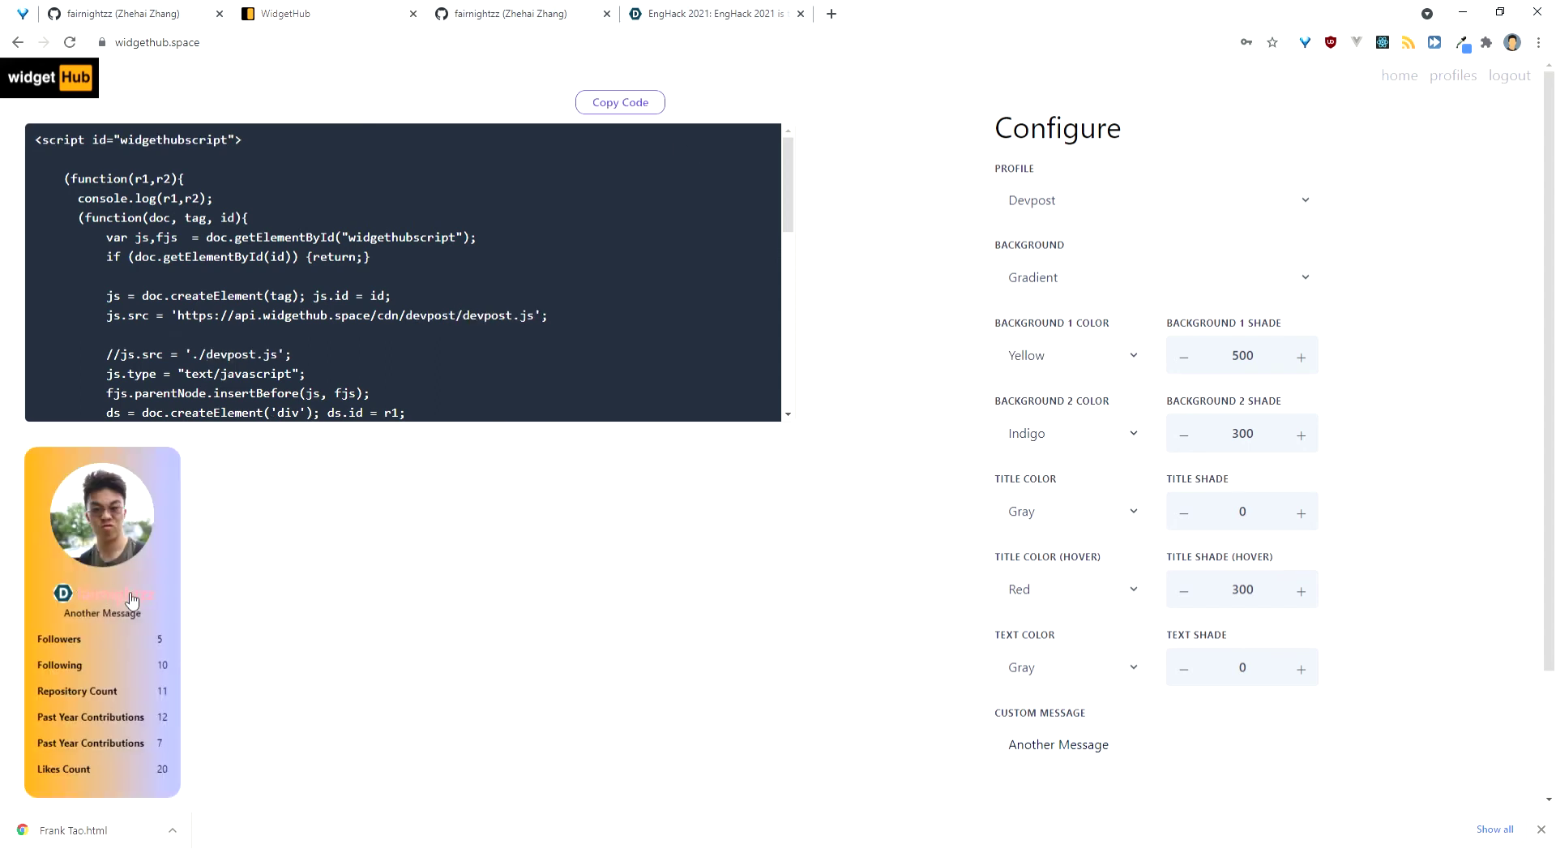
{"action": "left_click", "coordinate": [1117, 369]}
{"action": "left_click", "coordinate": [1121, 214]}
{"action": "left_click", "coordinate": [1083, 291]}
{"action": "left_click", "coordinate": [1056, 376]}
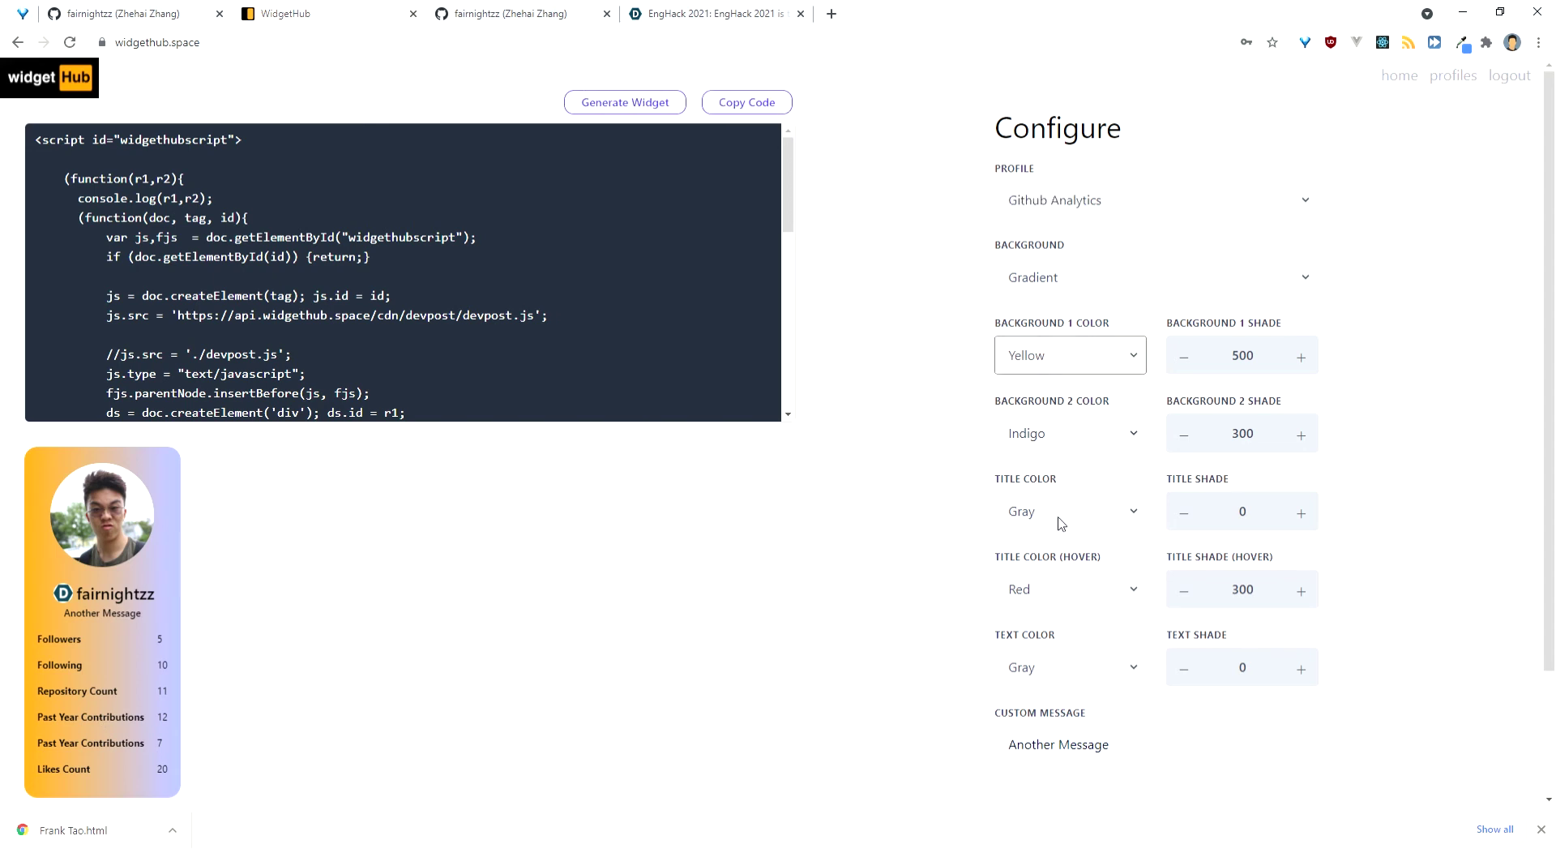
Step: Set background 1 Pink, title Blue and text Green 100, then generate the widget
{"action": "left_click", "coordinate": [1024, 565]}
{"action": "left_click", "coordinate": [1062, 516]}
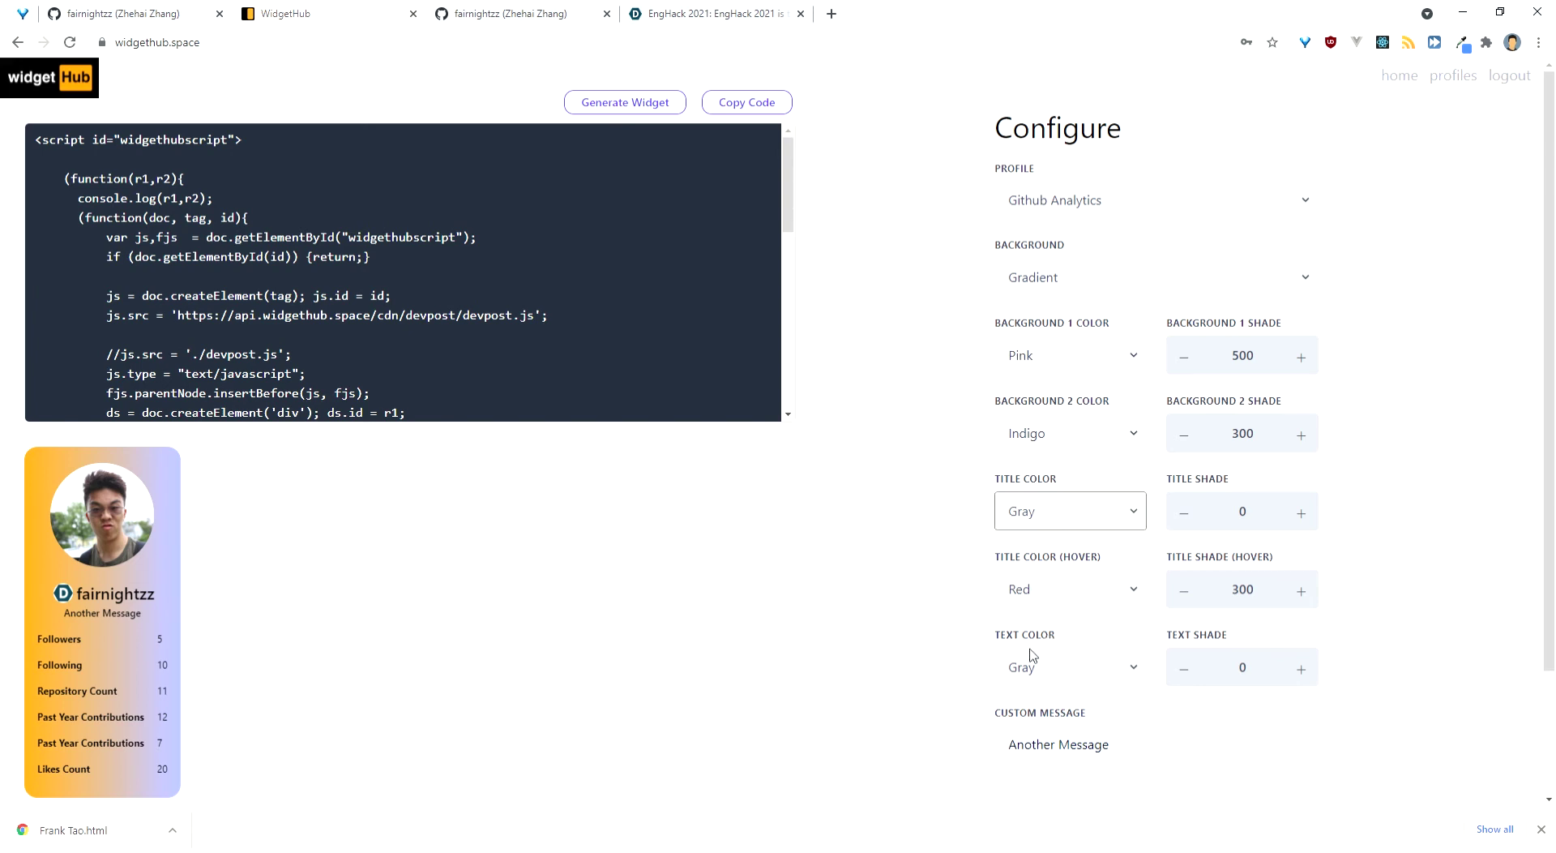
{"action": "left_click", "coordinate": [1055, 668]}
{"action": "key", "text": "Down"}
{"action": "left_click", "coordinate": [1301, 669]}
{"action": "left_click", "coordinate": [670, 109]}
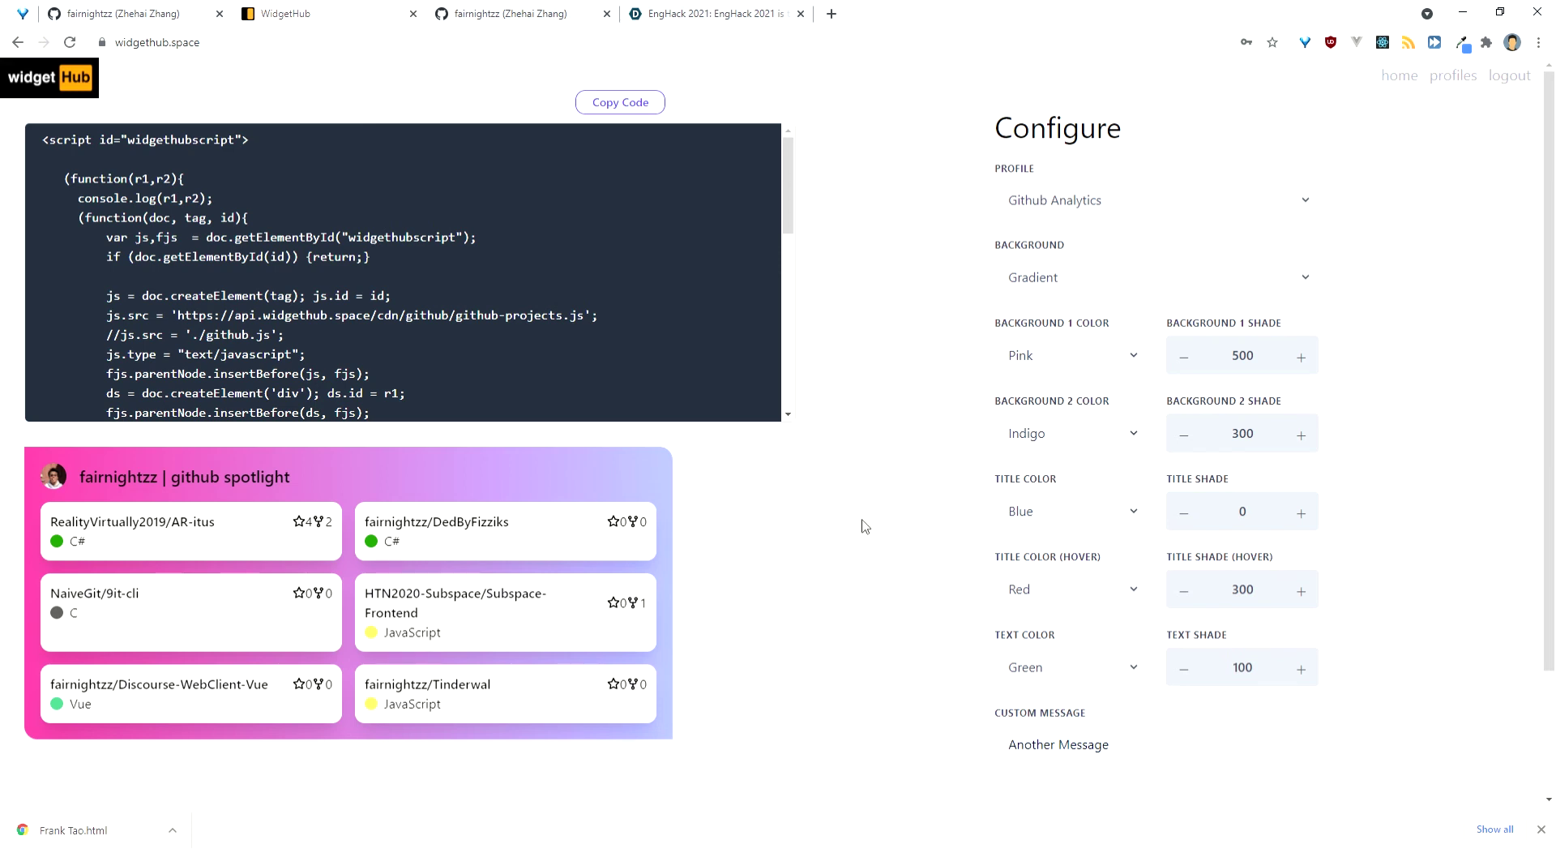
Step: Switch the profile to Github, regenerate the card and copy its embed code
{"action": "left_click", "coordinate": [1169, 199]}
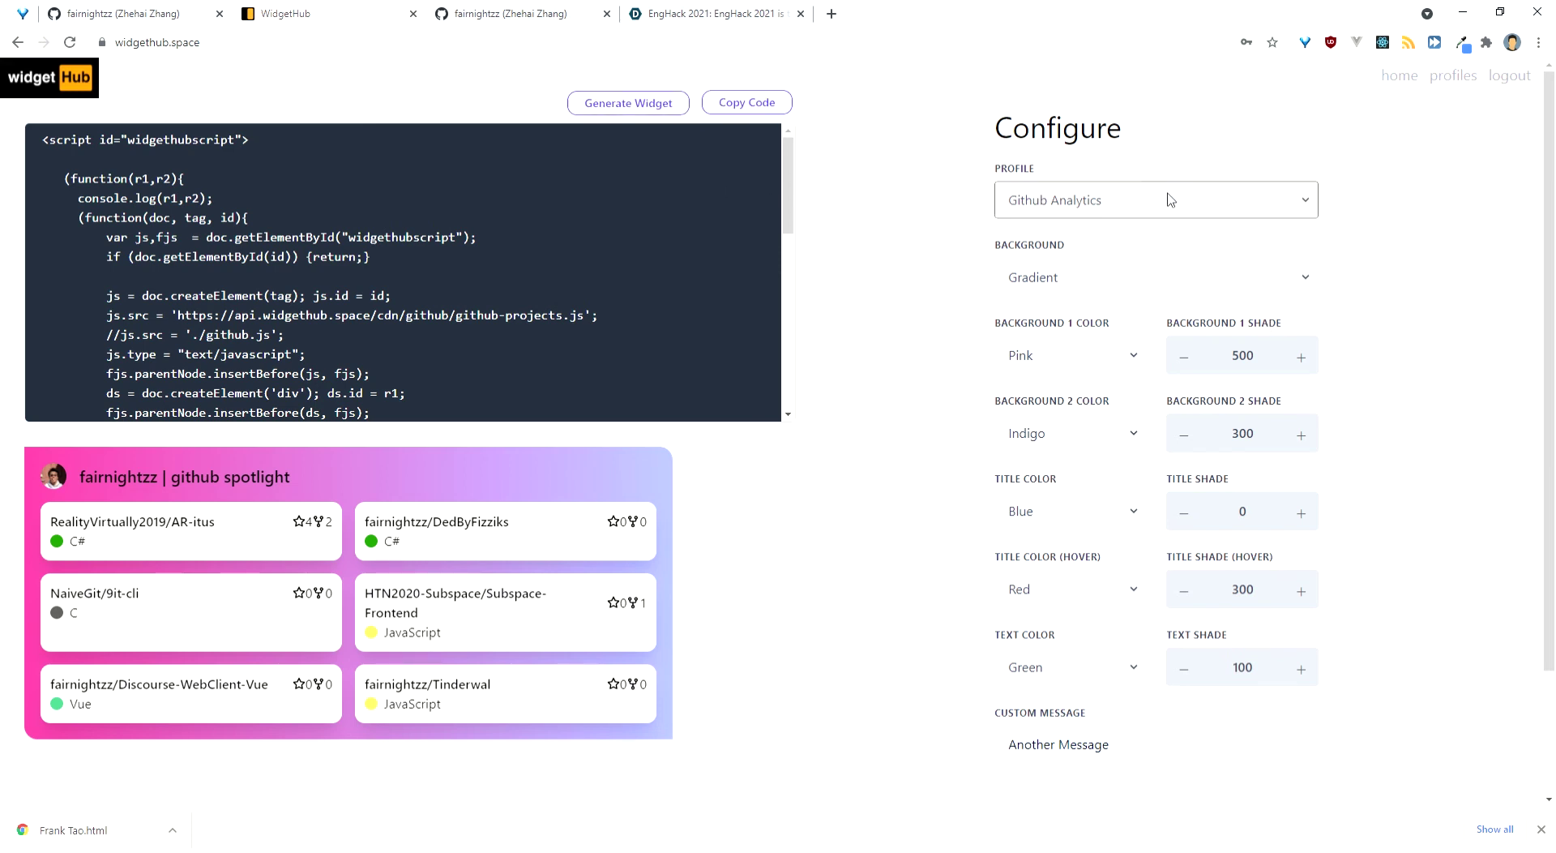
{"action": "left_click", "coordinate": [1104, 244]}
{"action": "left_click", "coordinate": [681, 102]}
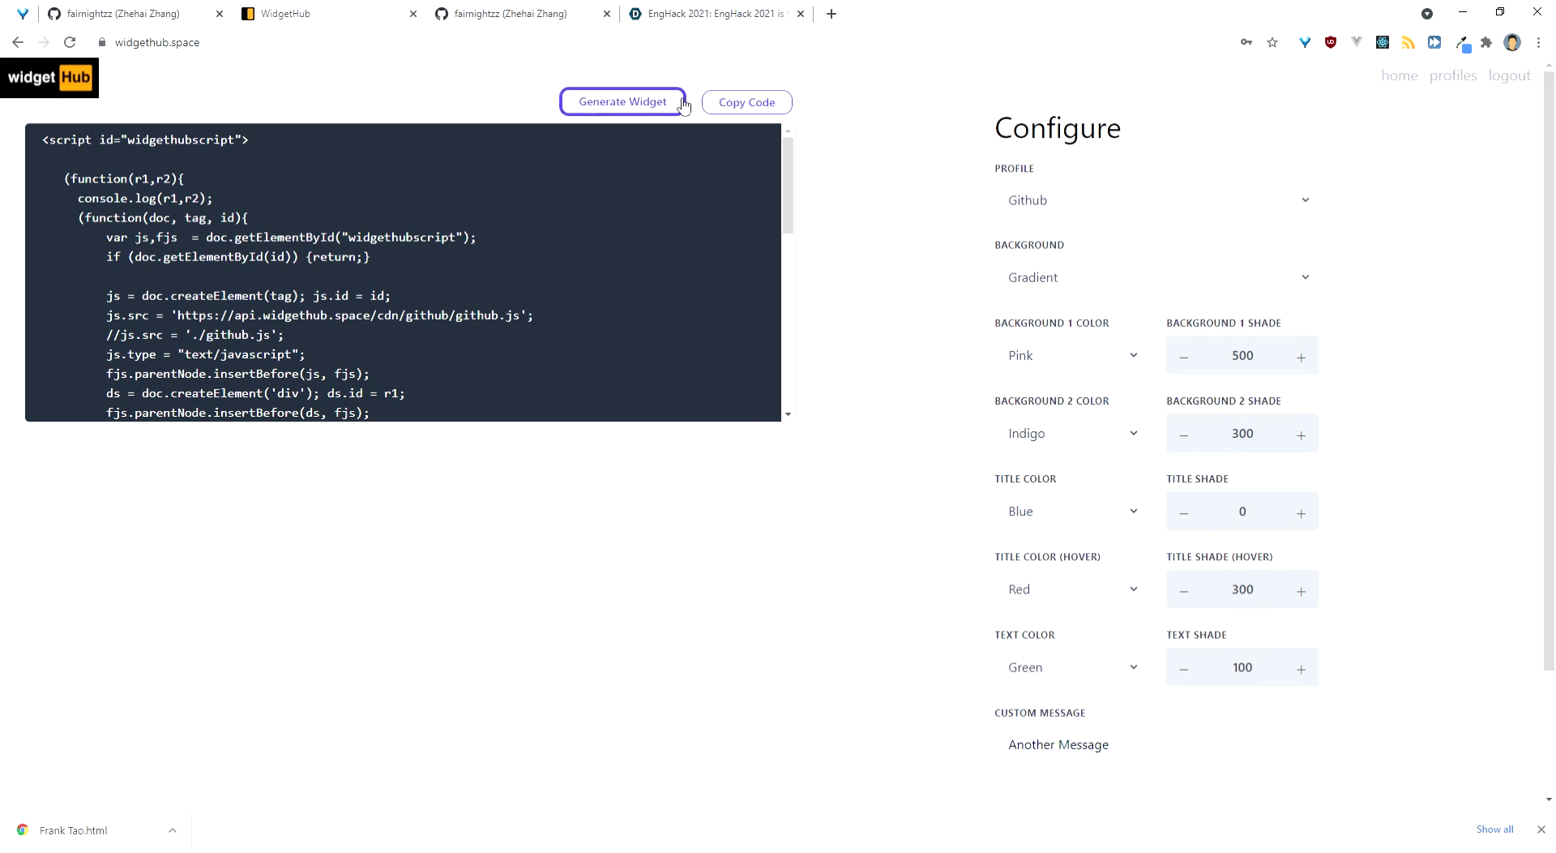
{"action": "left_click", "coordinate": [642, 103]}
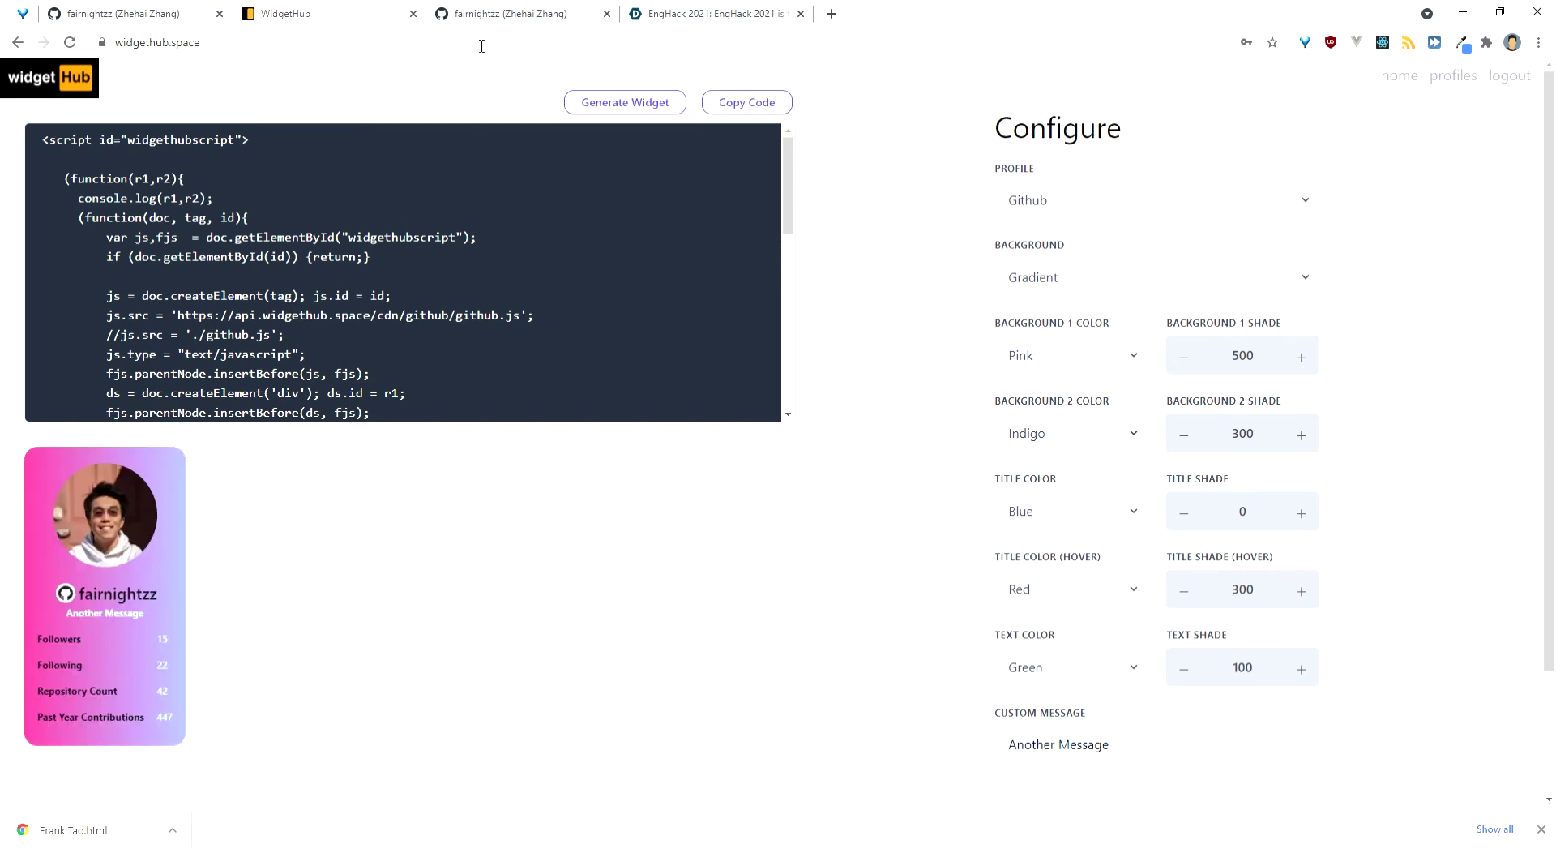
{"action": "left_click", "coordinate": [827, 13]}
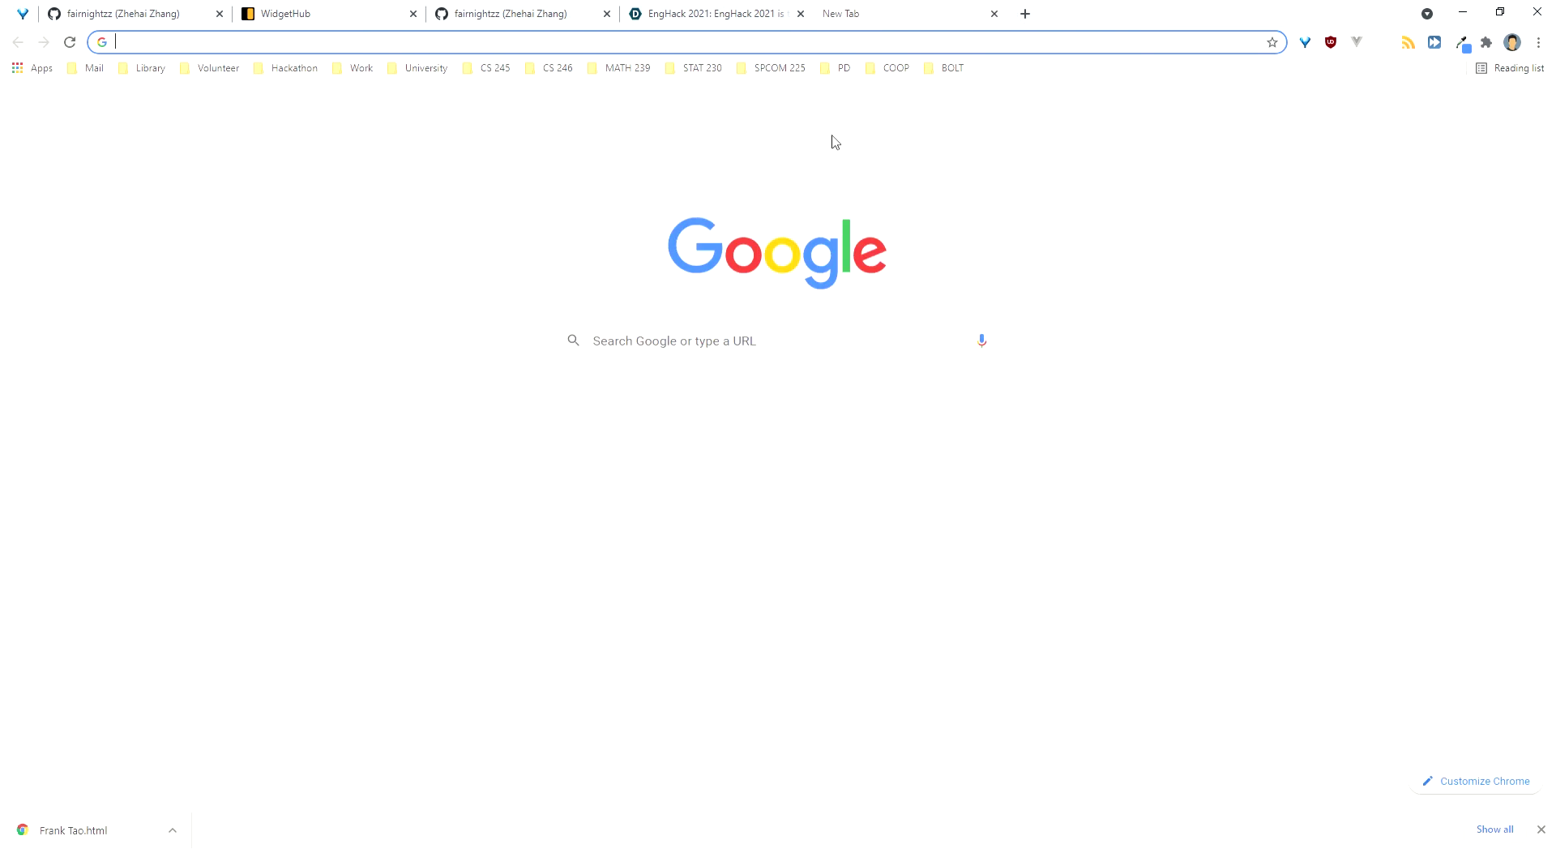
Step: Go to weebly.com and open the DR. TECHZZ site in the editor
{"action": "type", "text": "wee"}
{"action": "key", "text": "Return"}
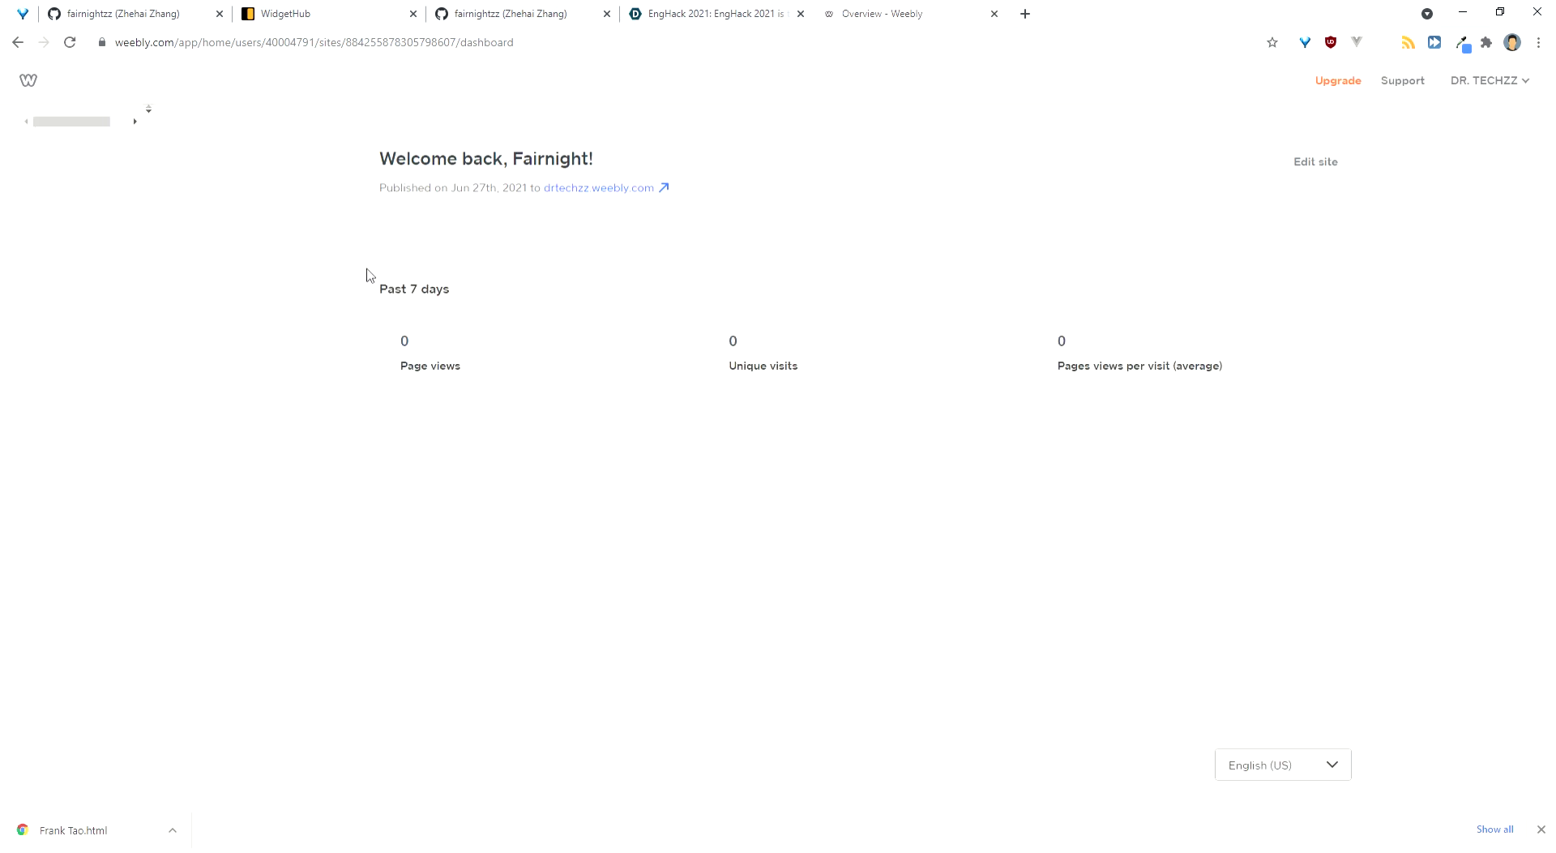
{"action": "left_click", "coordinate": [1323, 169]}
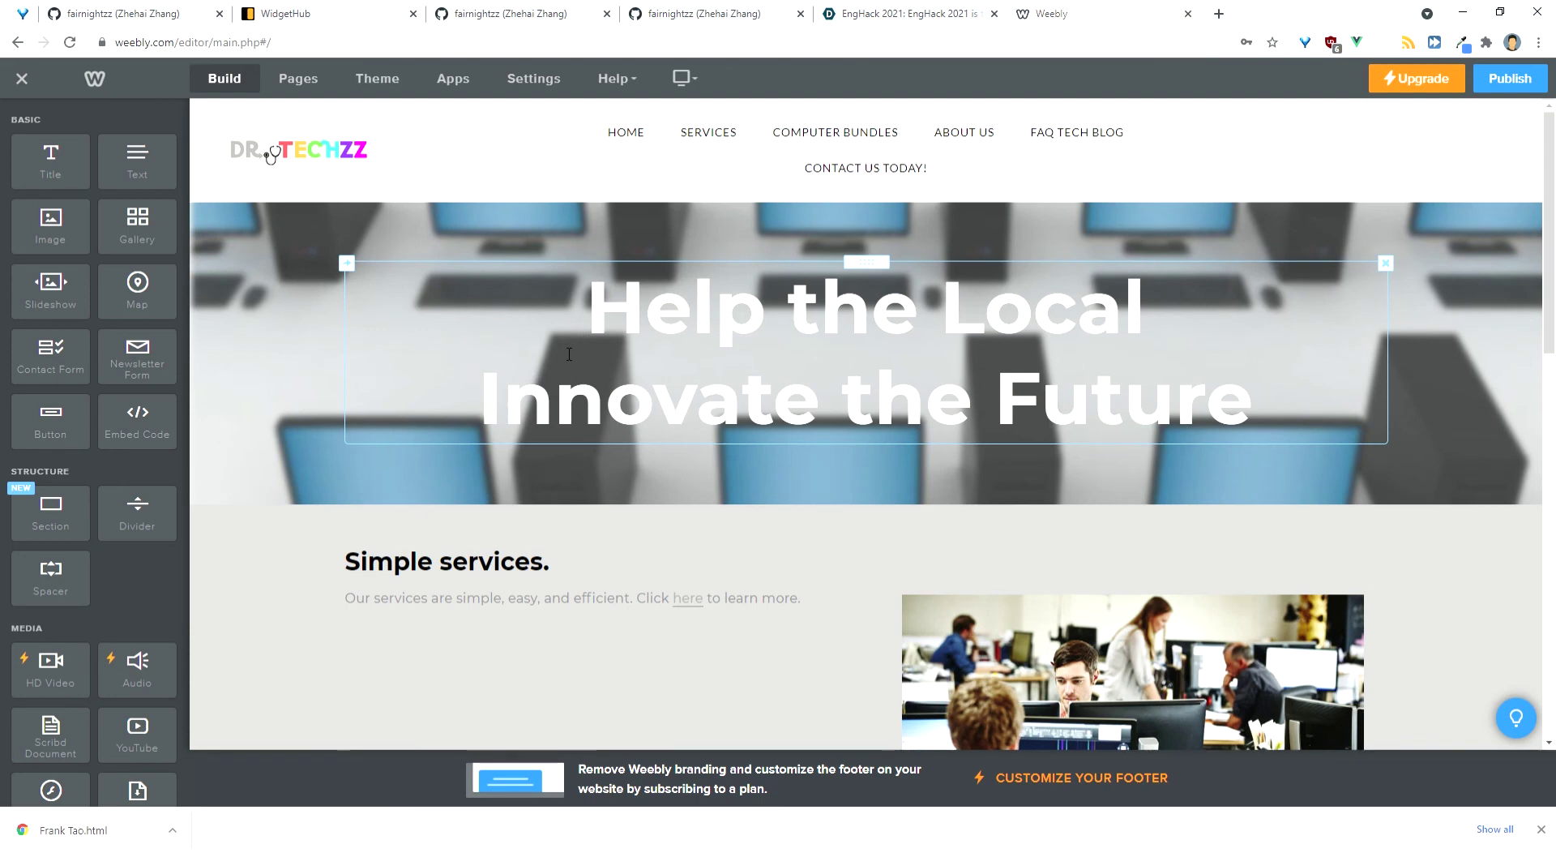
Step: Add an Embed Code block under Simple services with the pasted widget code, then publish
{"action": "scroll", "coordinate": [569, 354], "scroll_direction": "down", "scroll_amount": 4}
{"action": "scroll", "coordinate": [341, 372], "scroll_direction": "up", "scroll_amount": 1}
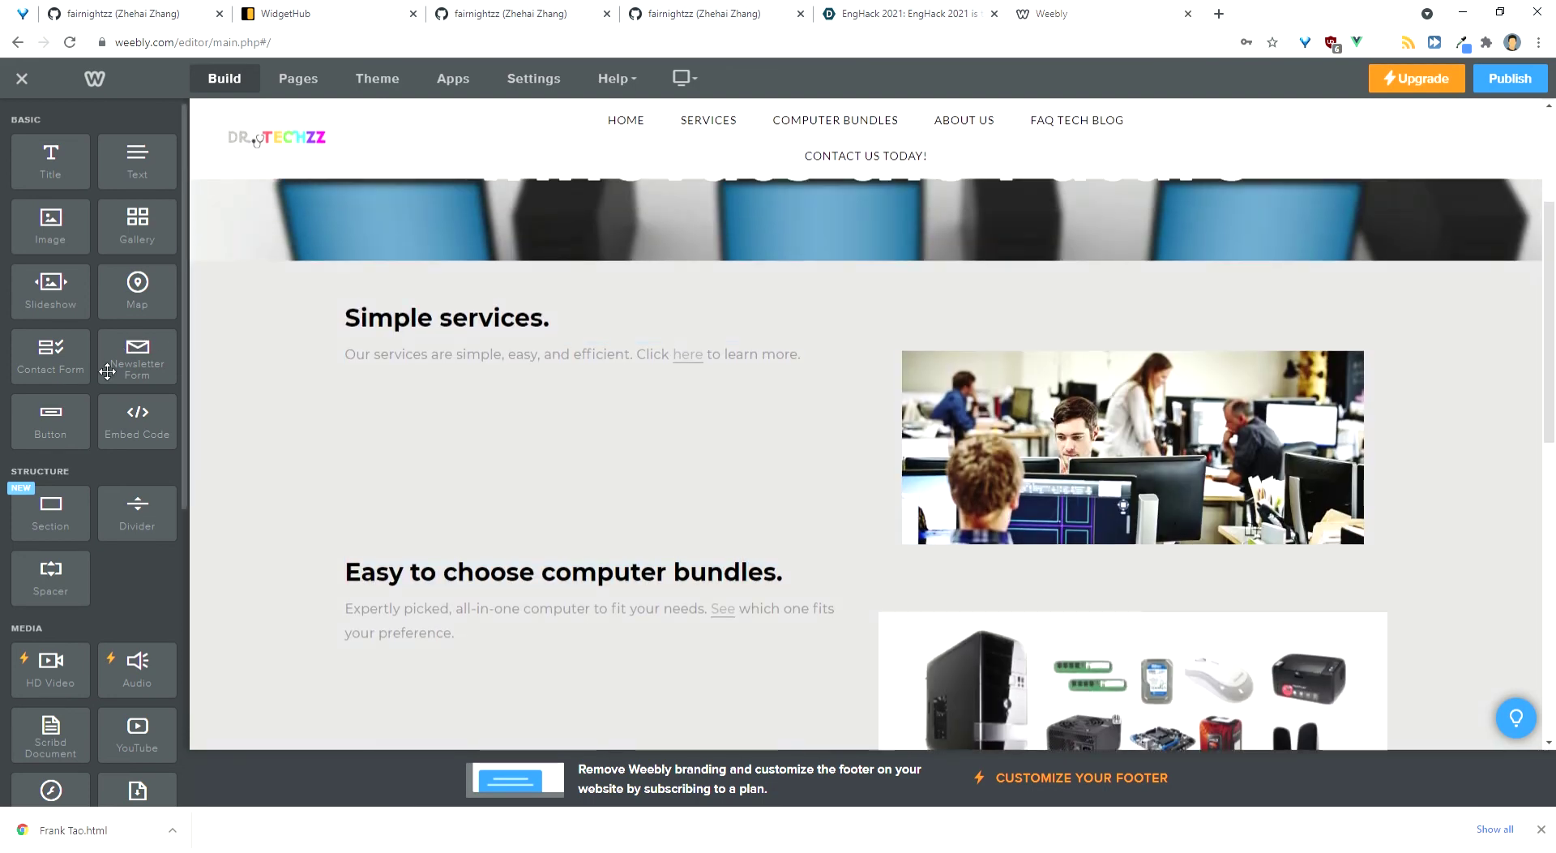
{"action": "left_click_drag", "start_coordinate": [139, 403], "coordinate": [361, 451]}
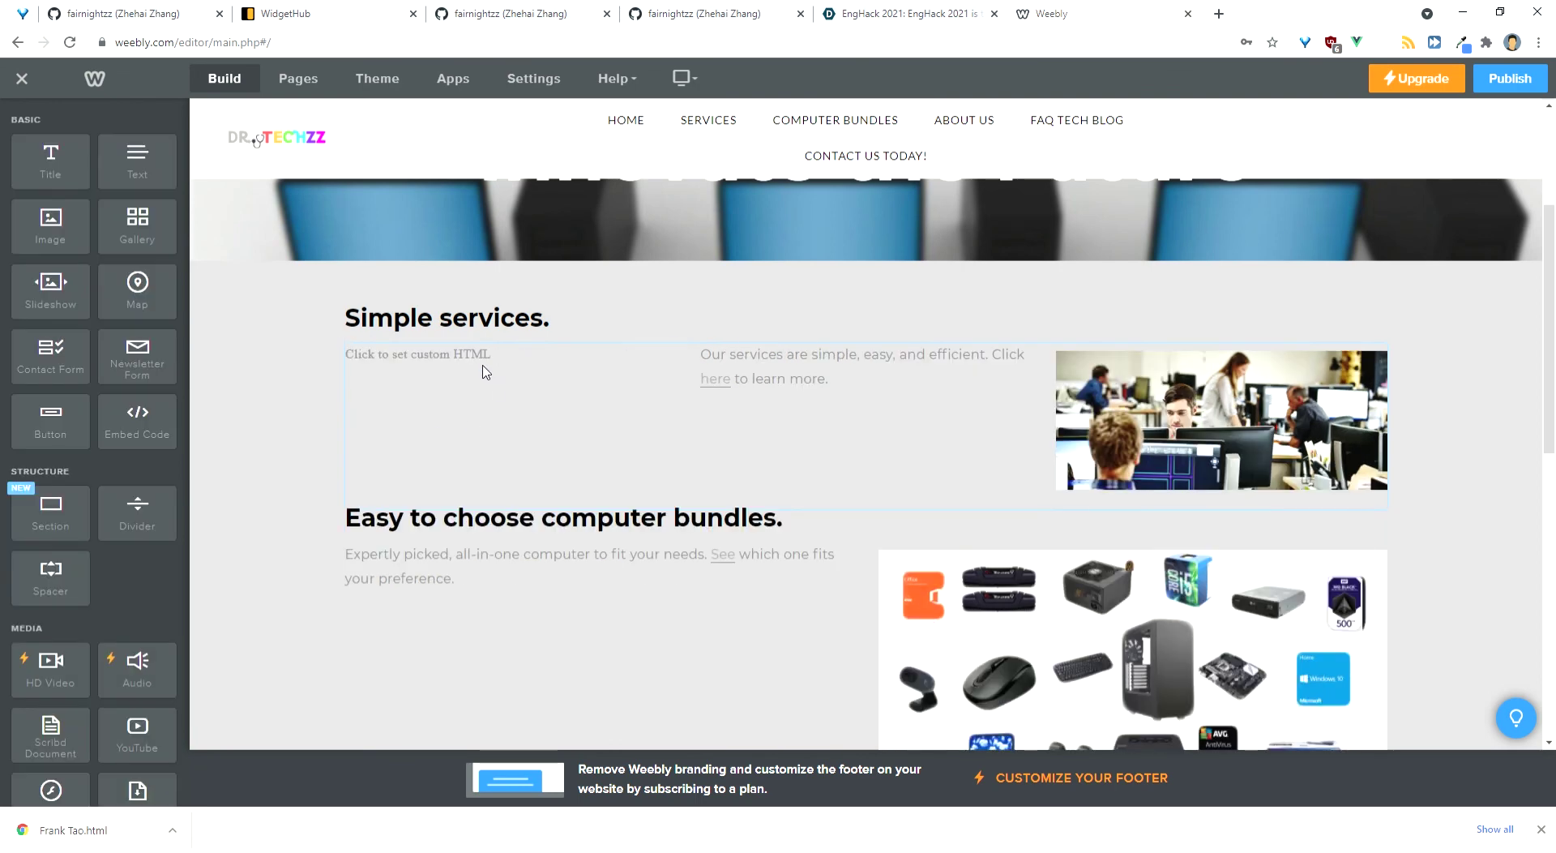
{"action": "left_click", "coordinate": [487, 375]}
{"action": "left_click", "coordinate": [517, 442]}
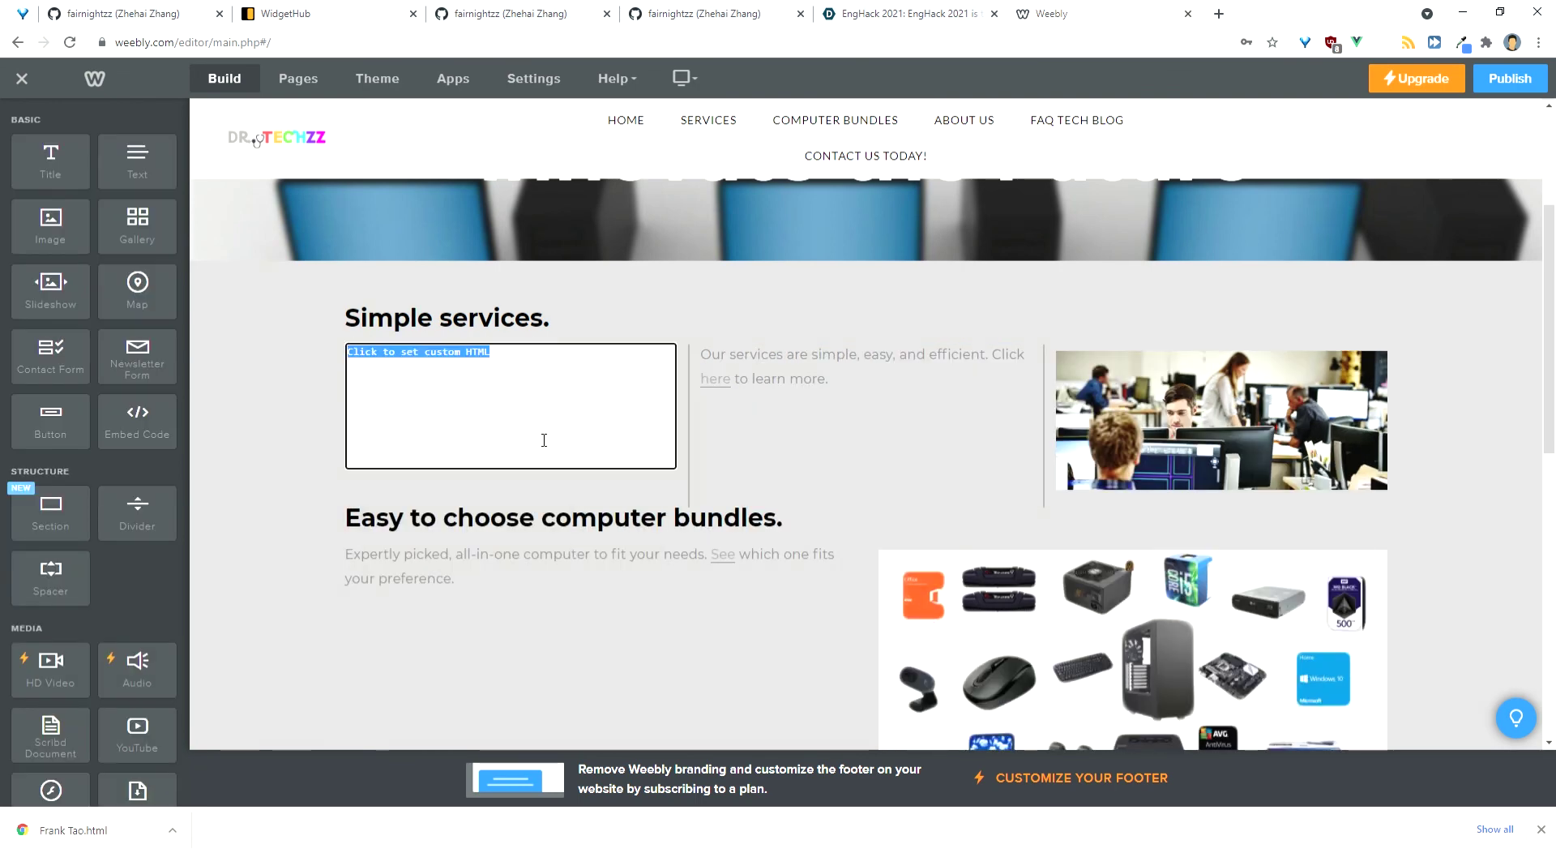
{"action": "key", "text": "ctrl+v"}
{"action": "left_click", "coordinate": [699, 459]}
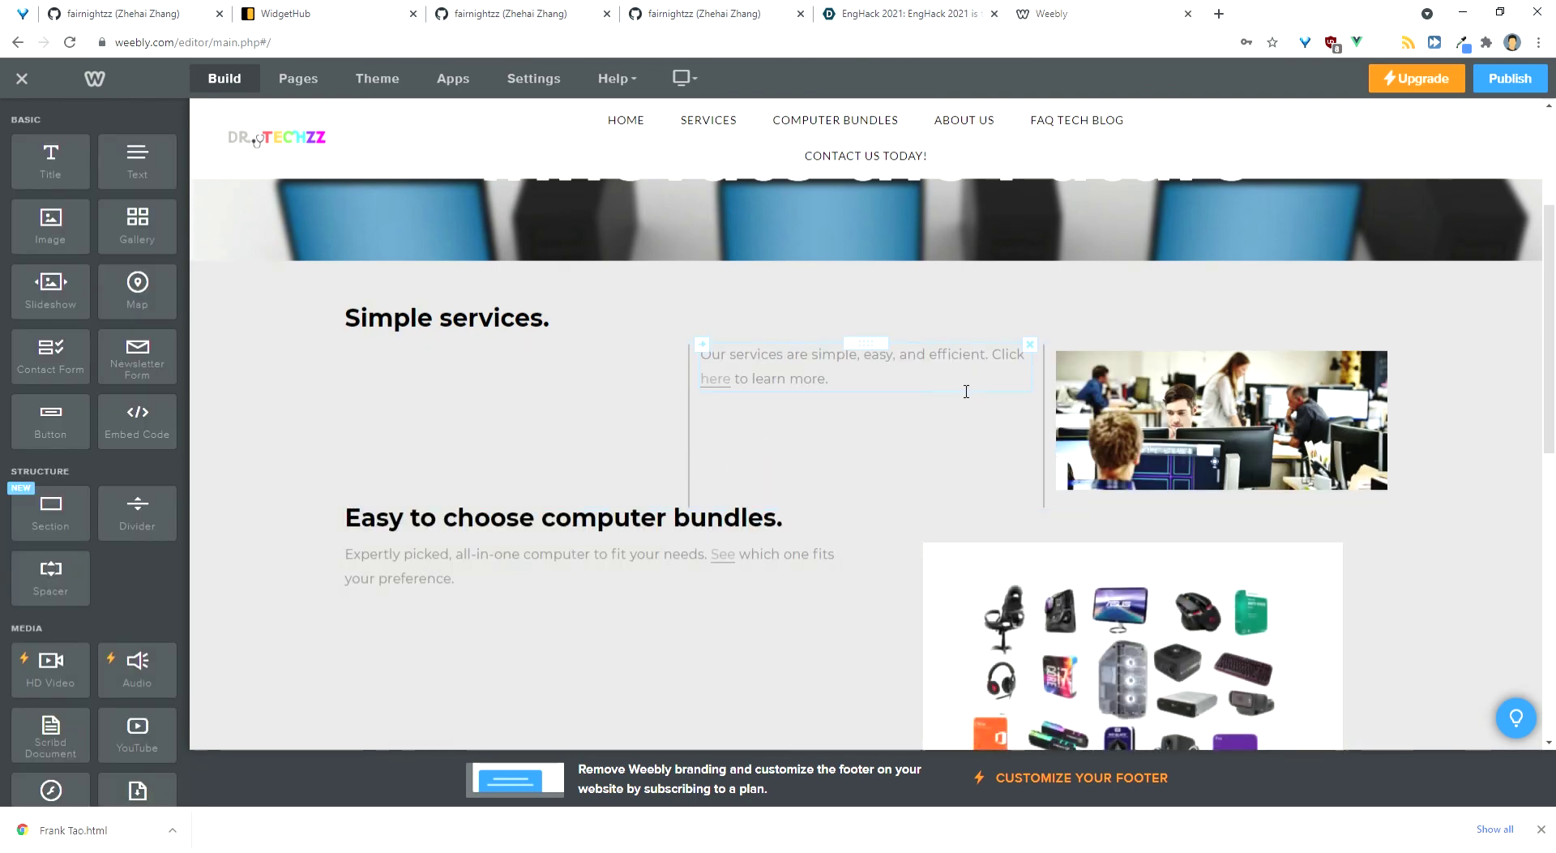
{"action": "left_click", "coordinate": [1508, 80]}
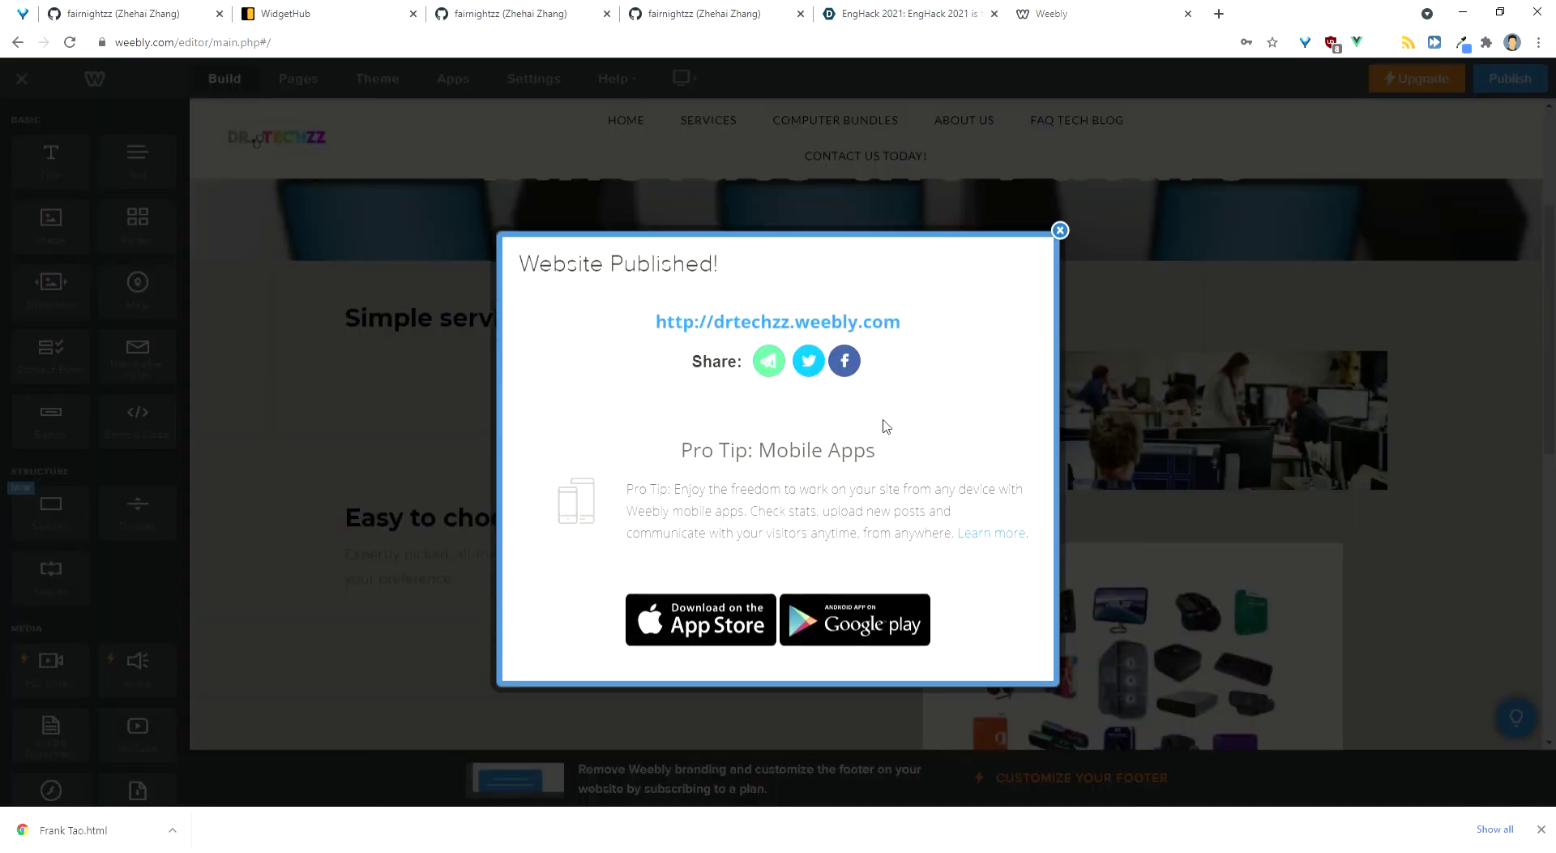
Step: Open the published DR. TECHZZ site and scroll down to the pink GitHub card
{"action": "left_click", "coordinate": [800, 322]}
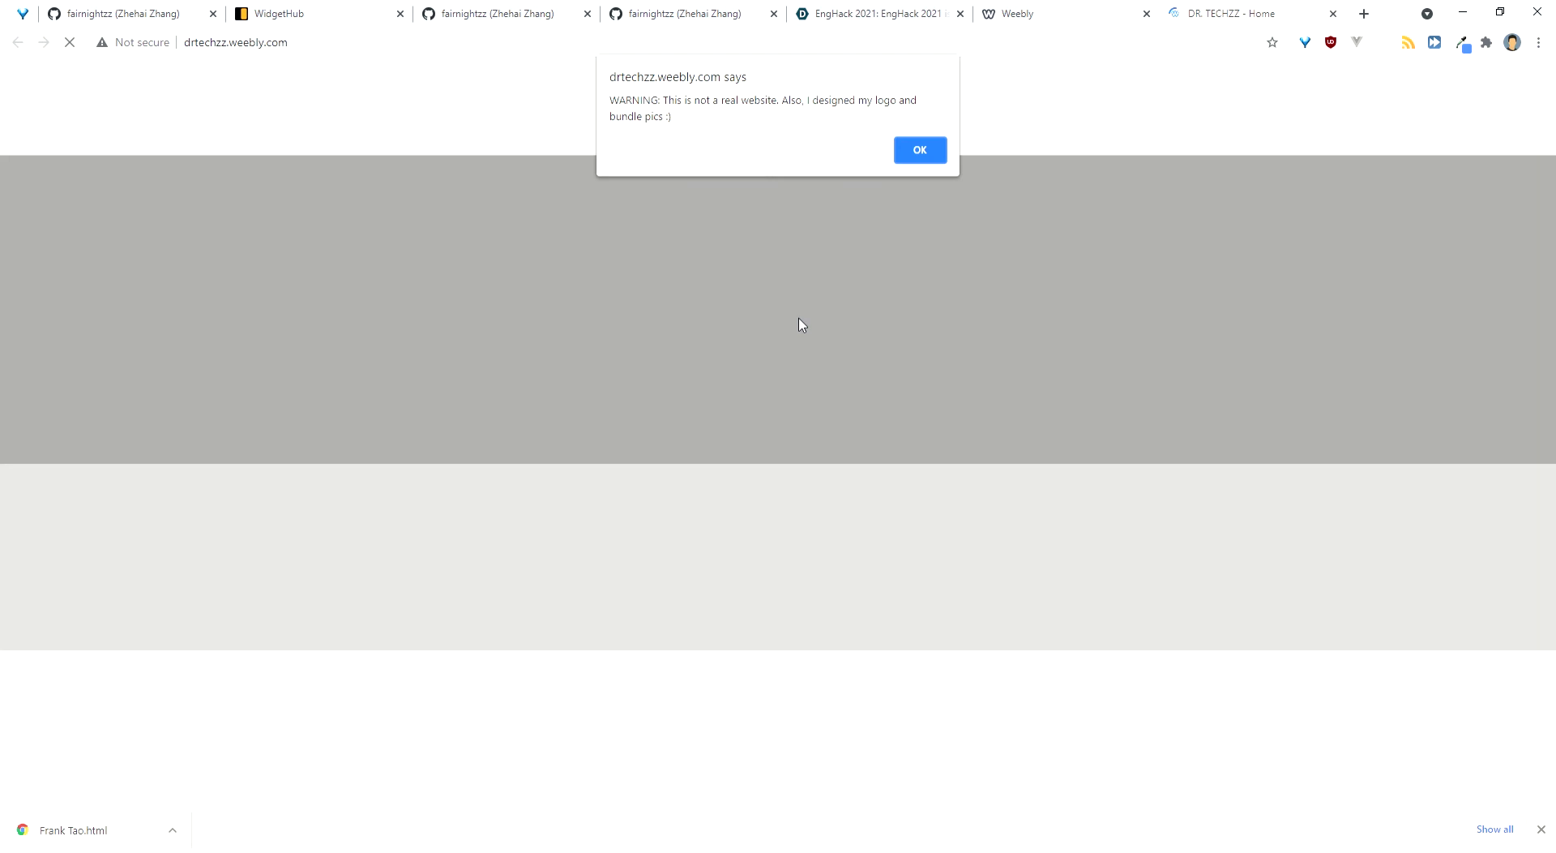
{"action": "key", "text": "Return"}
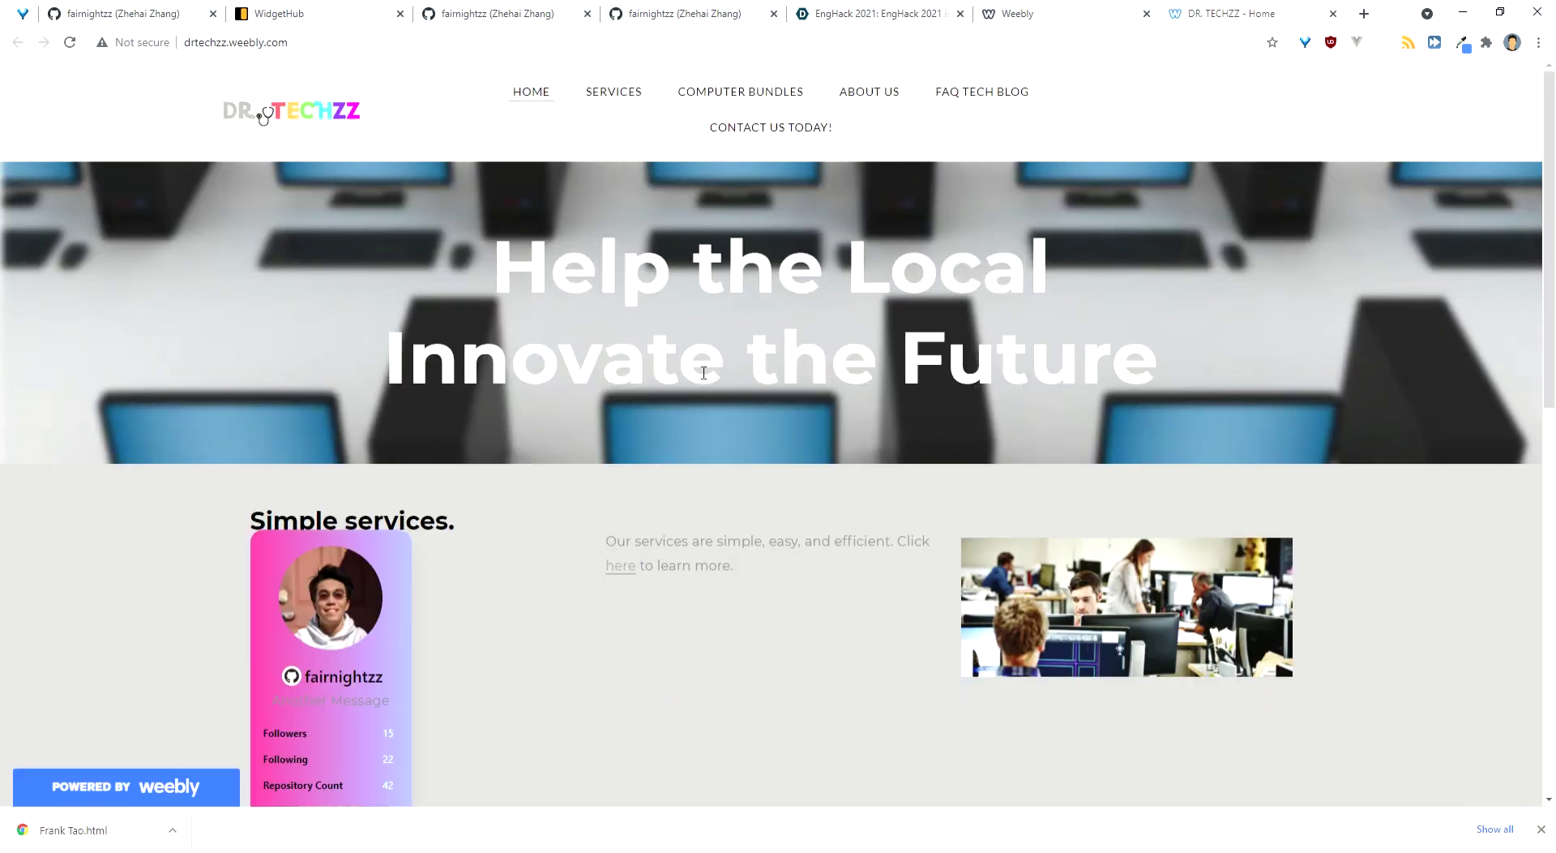
{"action": "scroll", "coordinate": [455, 539], "scroll_direction": "down", "scroll_amount": 1}
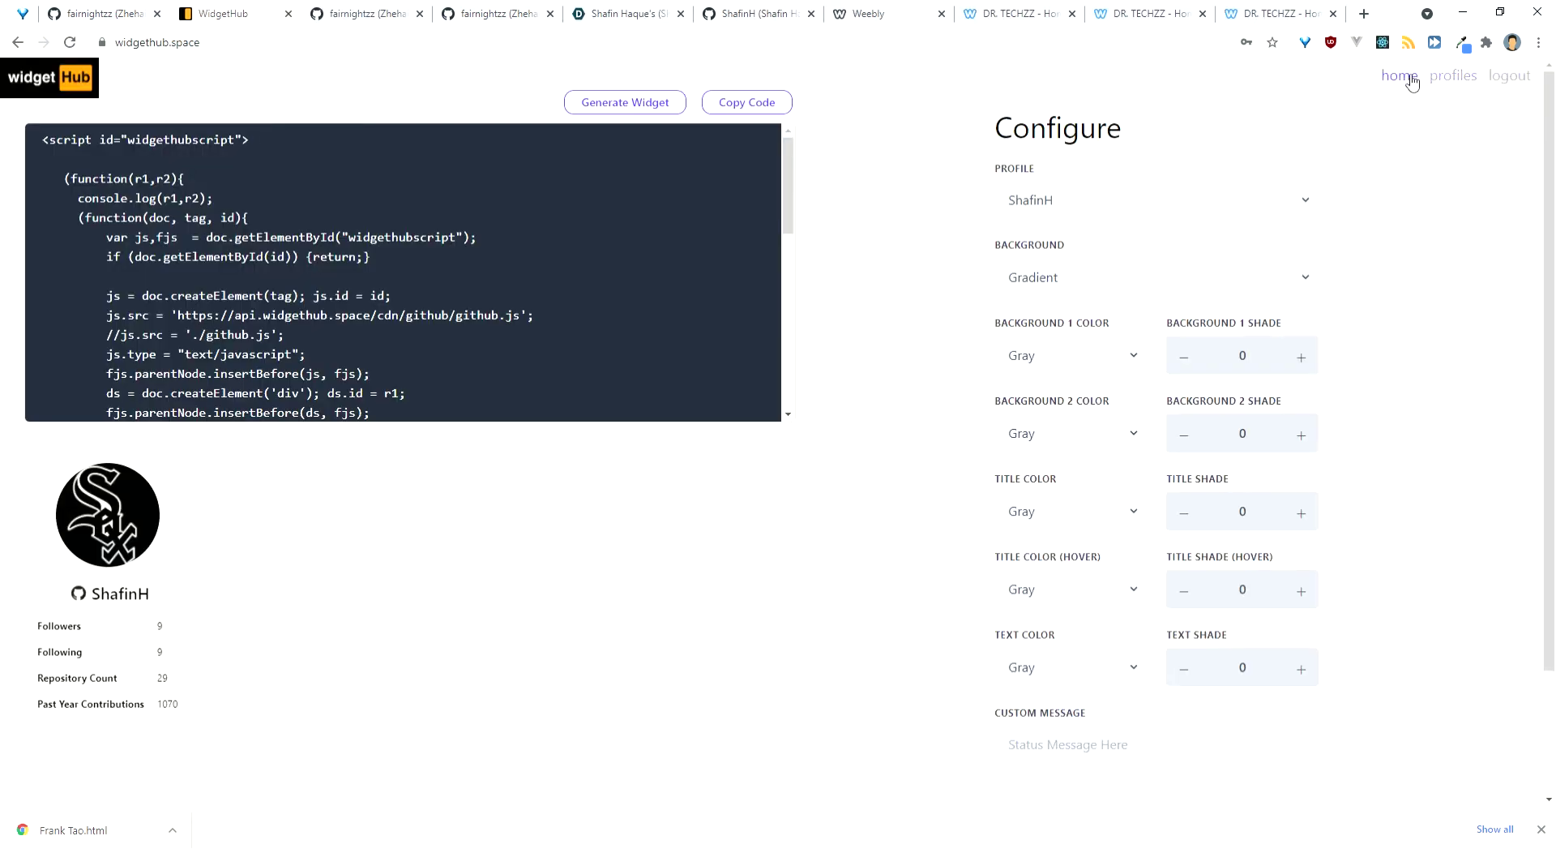
Step: Browse the saved profiles and load the Github Analytics profile for editing
{"action": "left_click", "coordinate": [1446, 84]}
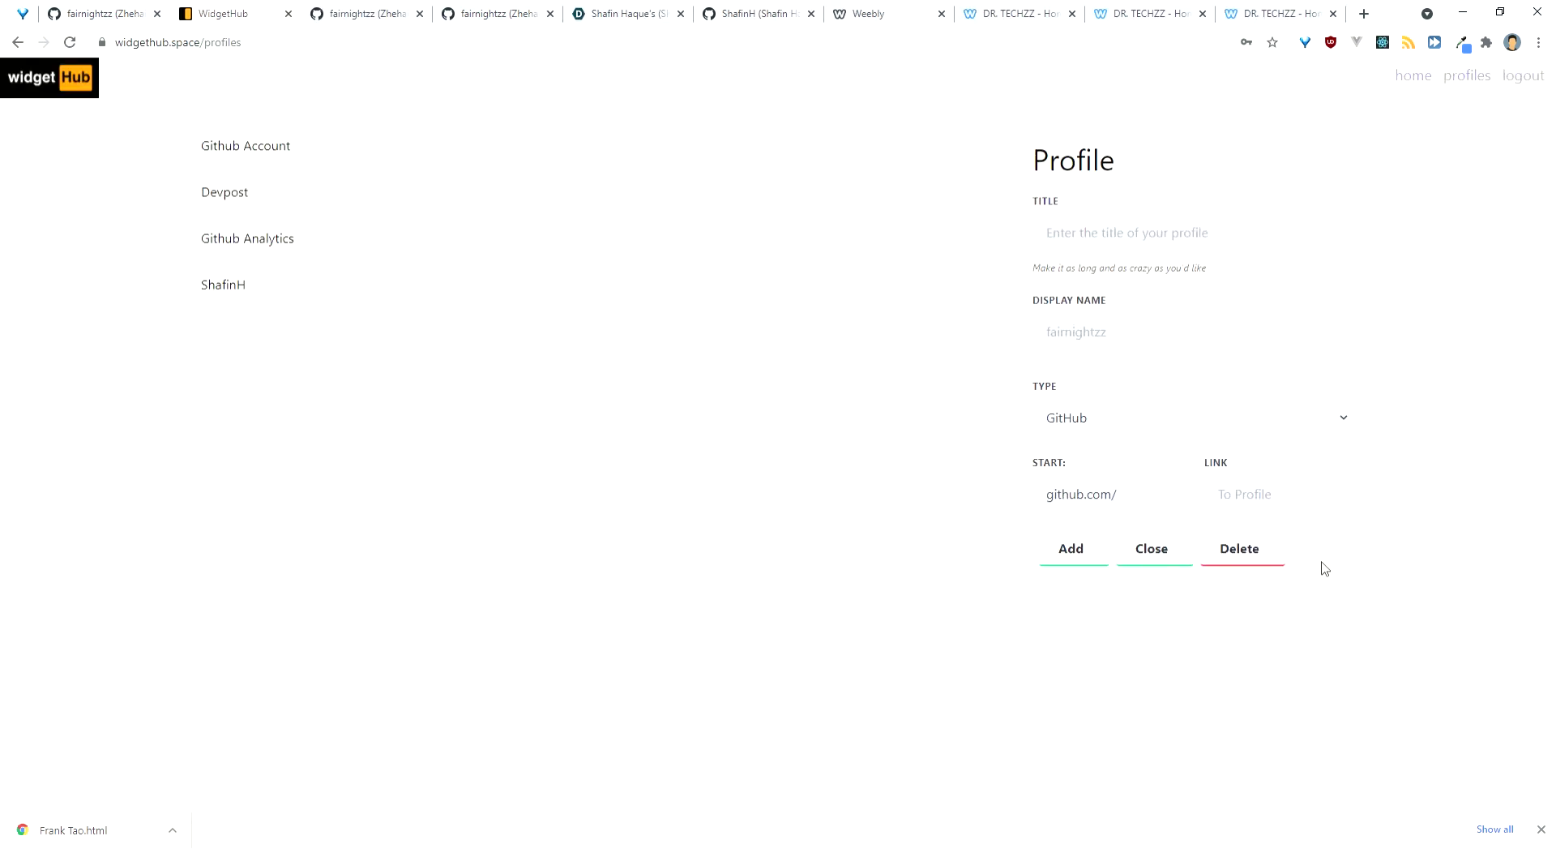
{"action": "left_click", "coordinate": [435, 155]}
{"action": "left_click", "coordinate": [441, 201]}
{"action": "left_click", "coordinate": [421, 245]}
{"action": "left_click", "coordinate": [1088, 351]}
Step: Retitle it 'Github Analytics!!!!!!', save the update, and close to a blank form
{"action": "left_click", "coordinate": [1131, 235]}
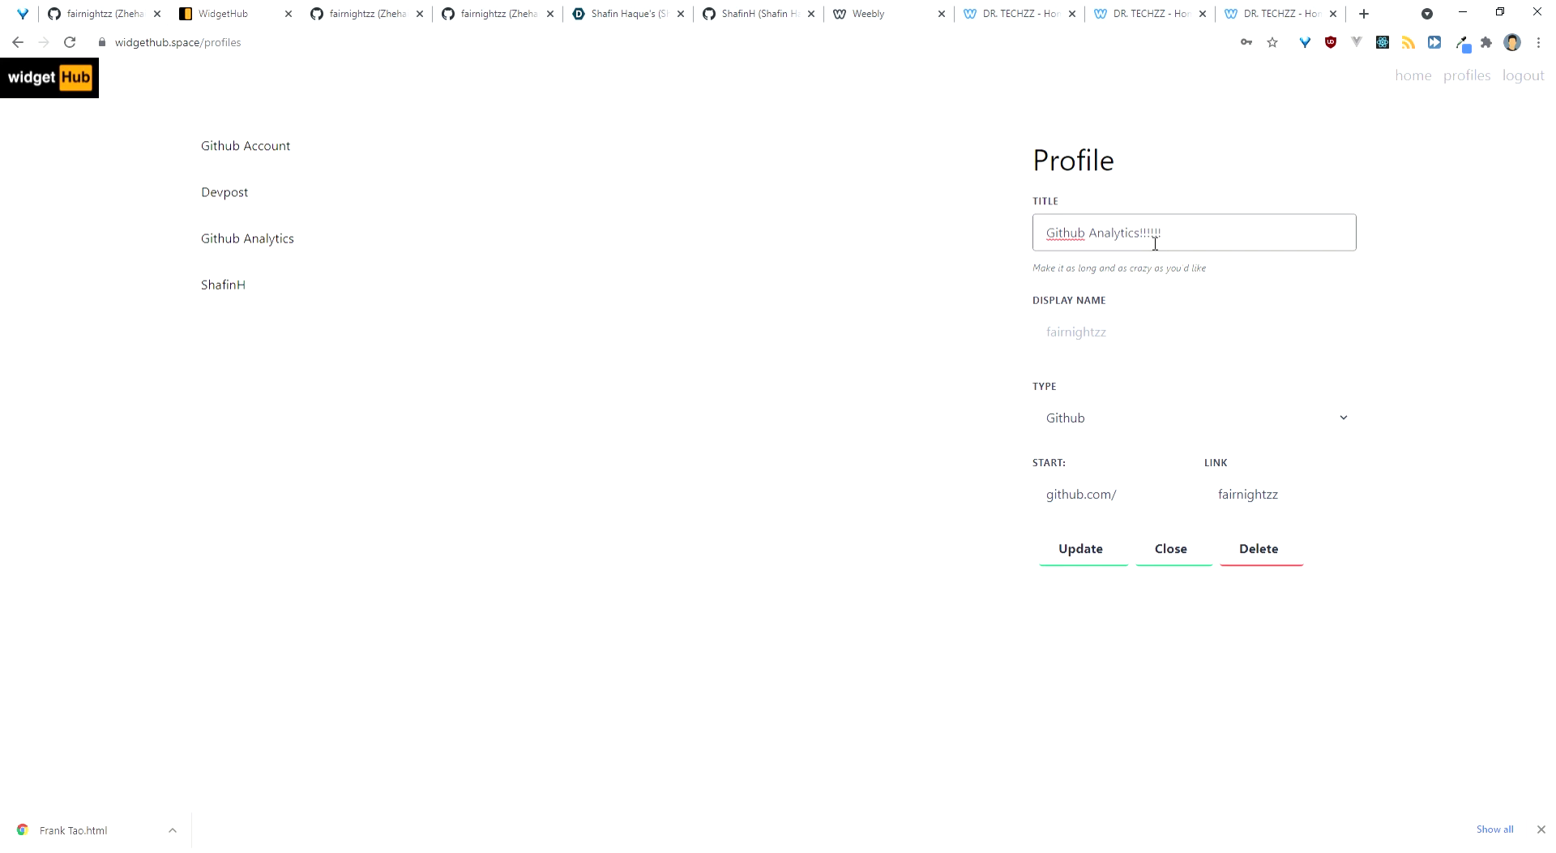
{"action": "left_click", "coordinate": [1084, 560]}
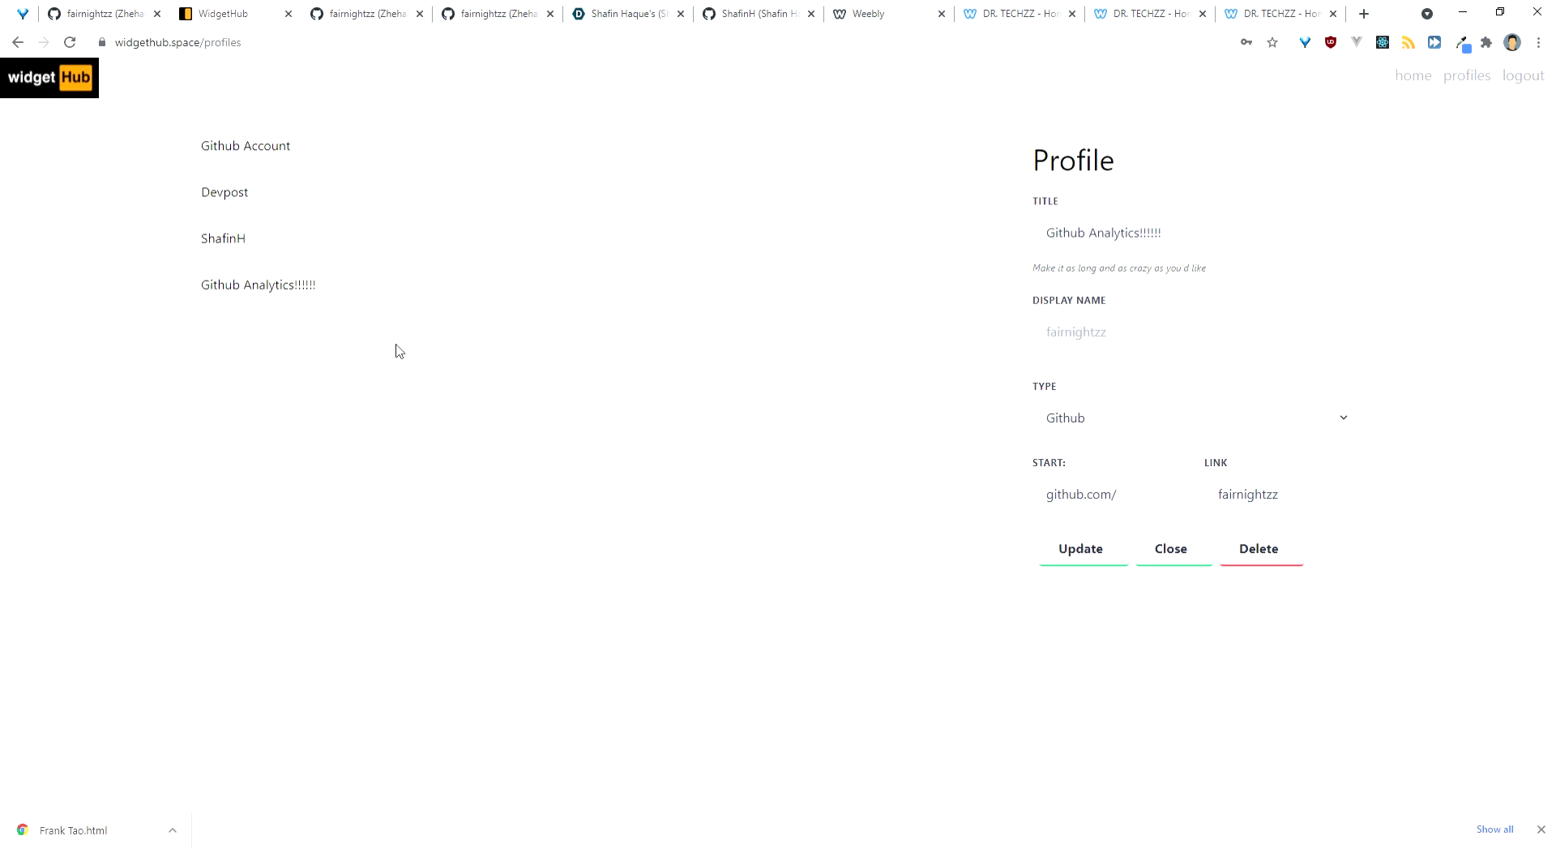
{"action": "left_click", "coordinate": [1147, 549]}
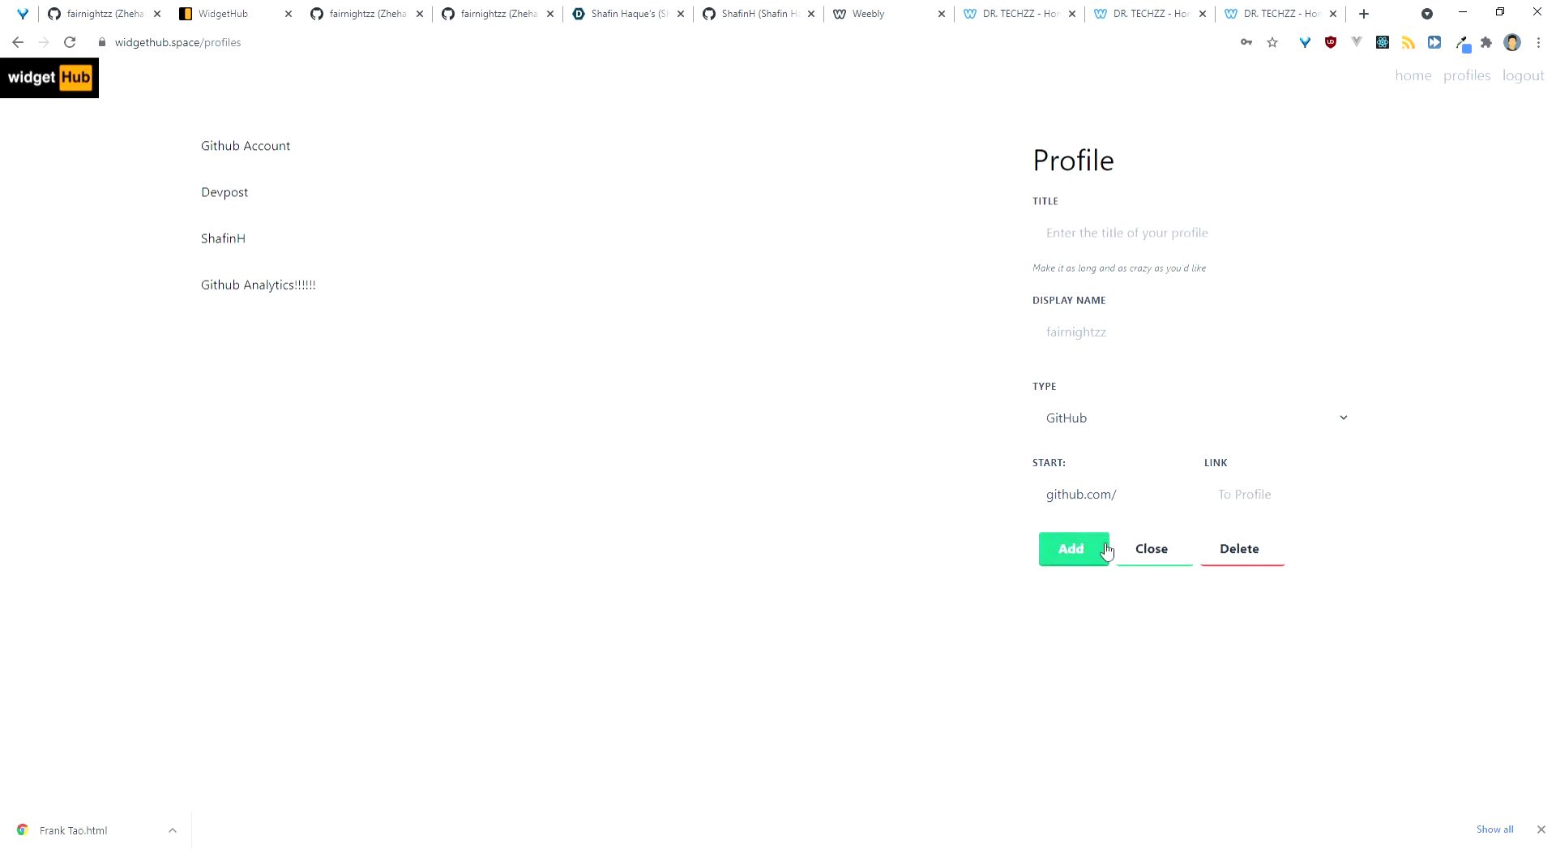
Step: Title the new profile 'My ex' and dismiss the empty-fields error from adding it
{"action": "left_click", "coordinate": [1089, 248]}
{"action": "type", "text": "My"}
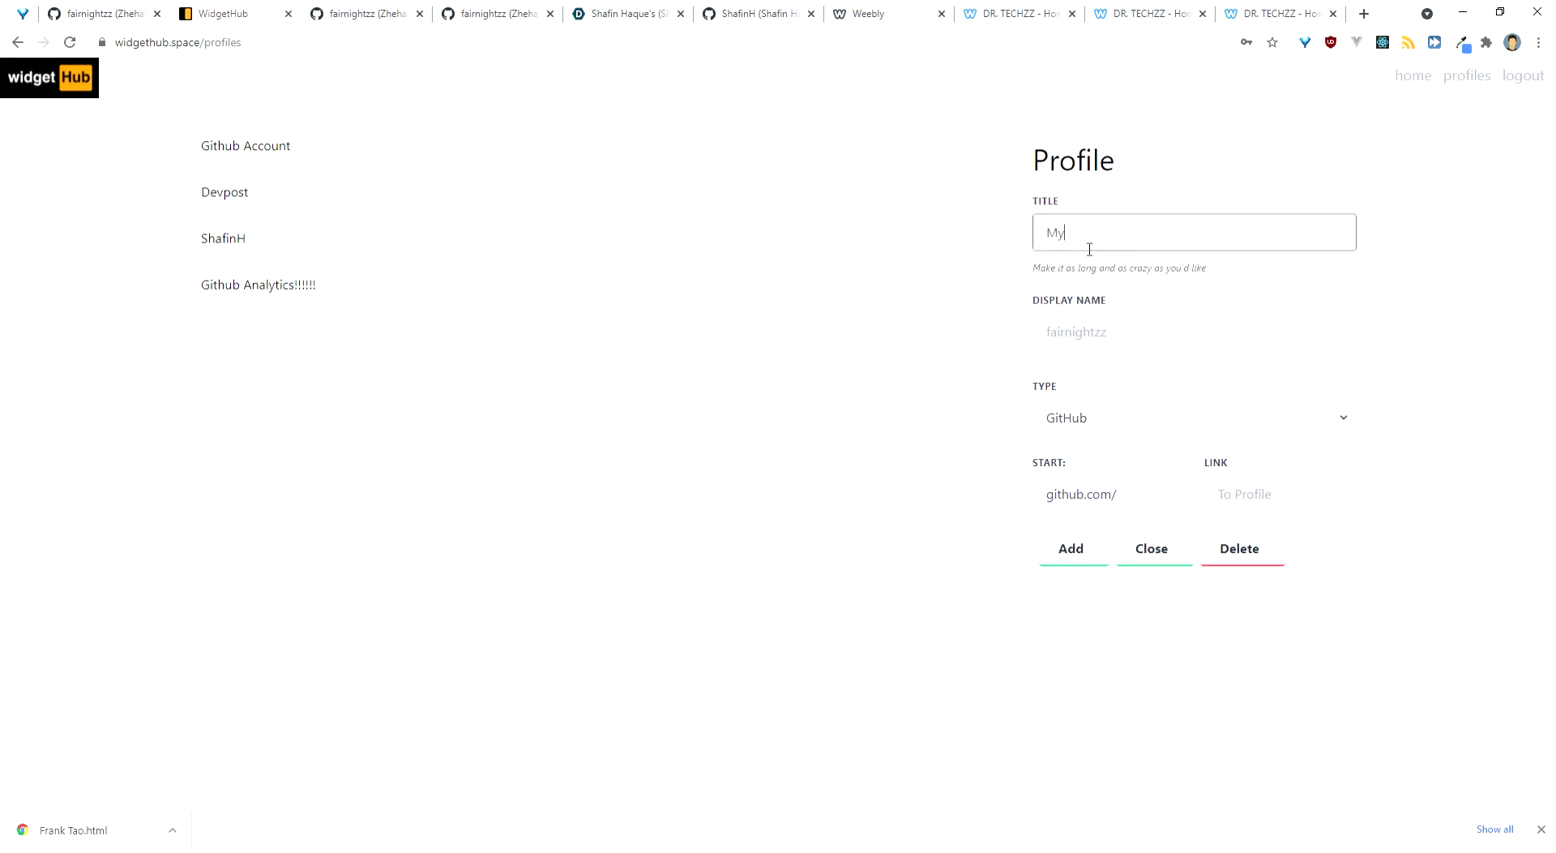
{"action": "type", "text": " ex"}
{"action": "key", "text": "Return"}
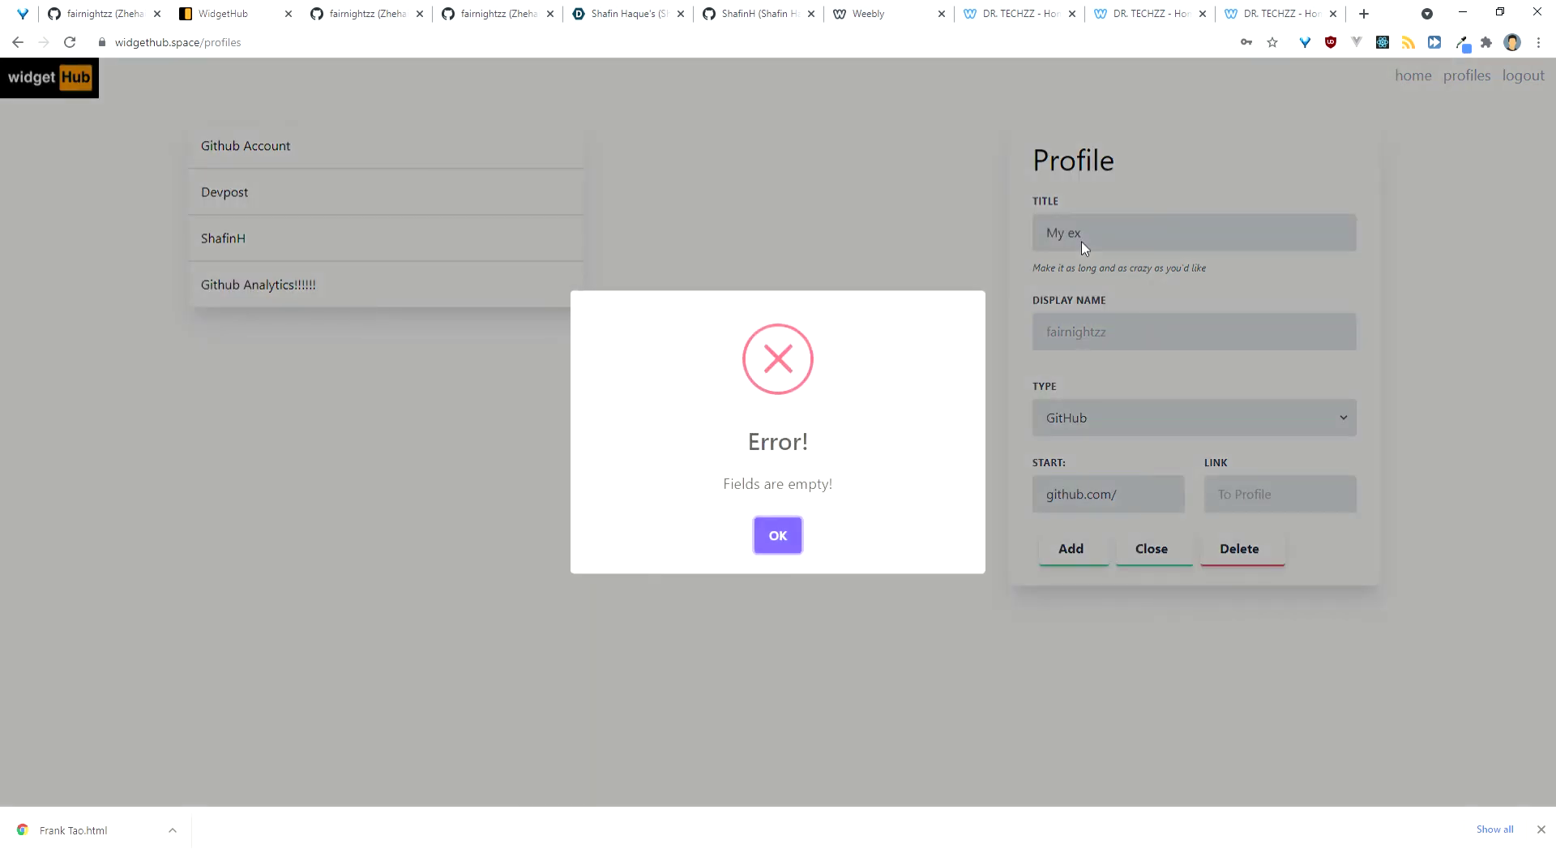
{"action": "left_click", "coordinate": [785, 537]}
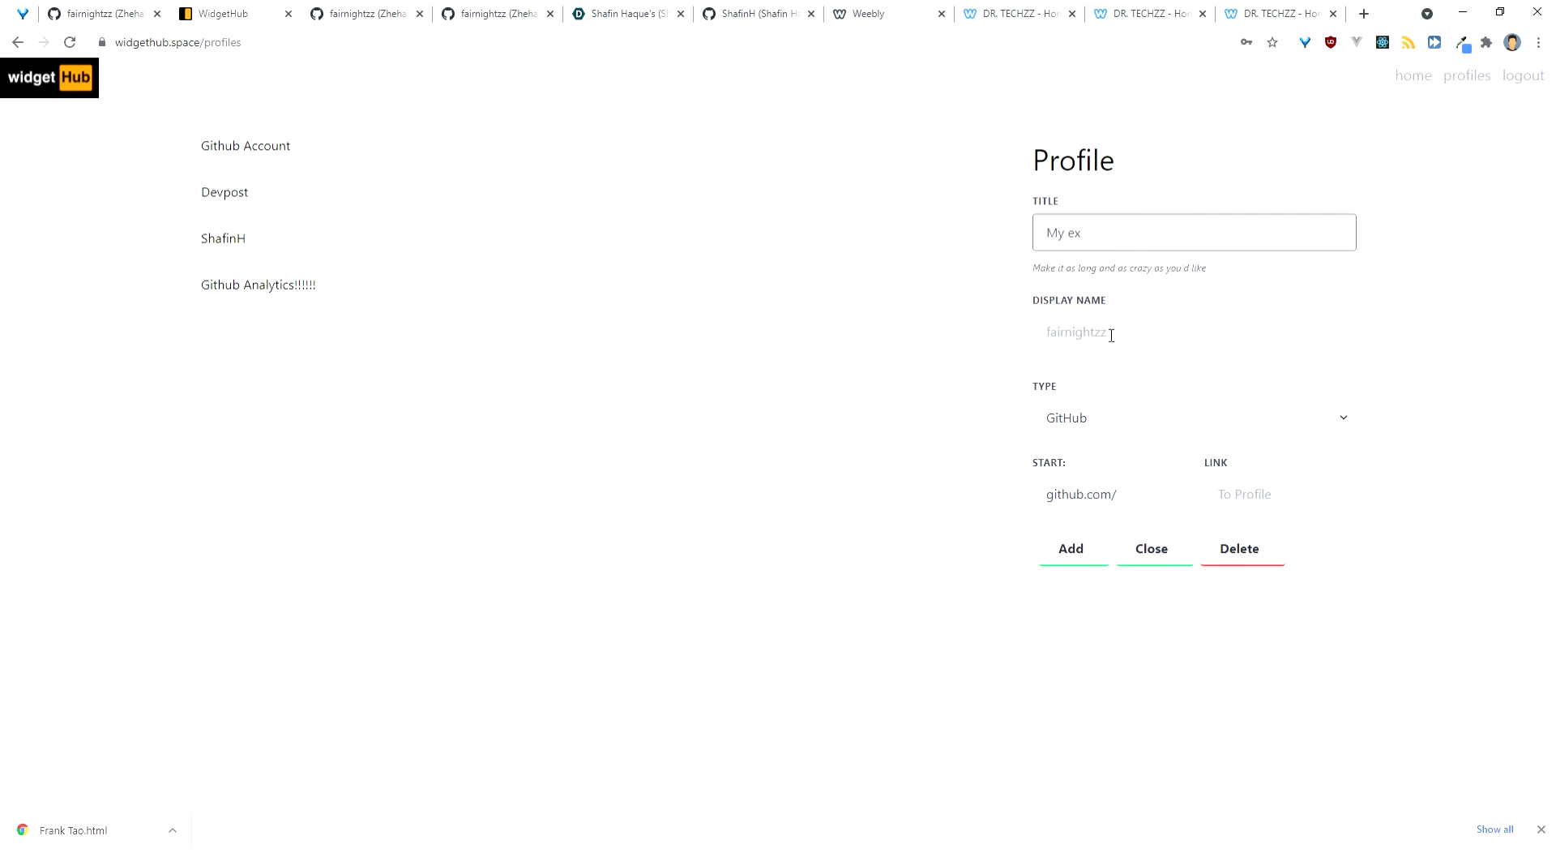
Step: Enter 'o' in the Link field, then clear it so the link stays empty
{"action": "left_click", "coordinate": [1231, 492]}
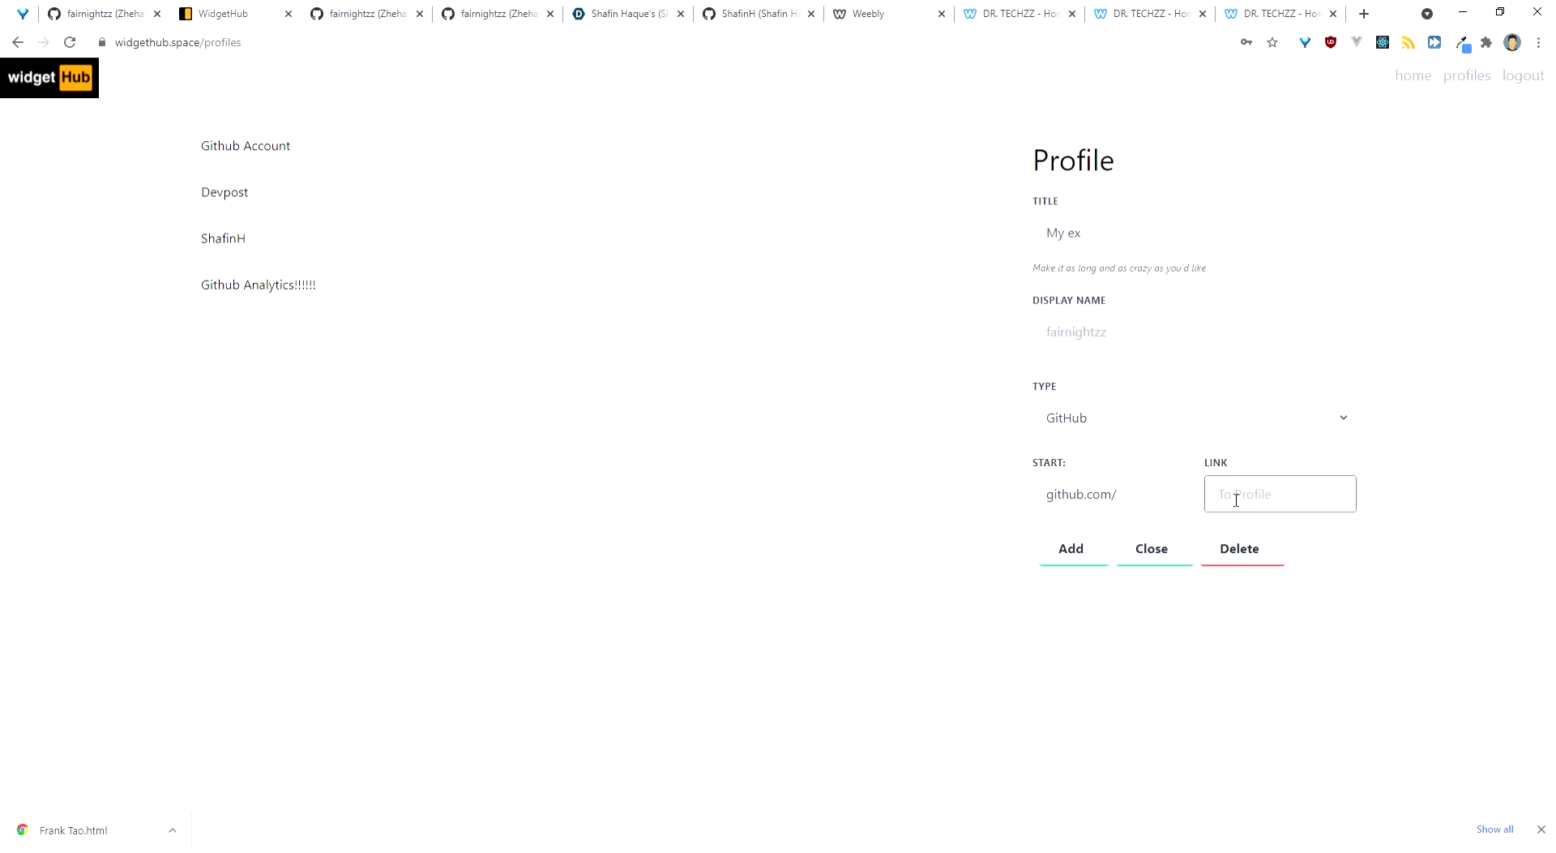
{"action": "type", "text": "oof"}
{"action": "double_click", "coordinate": [1275, 502]}
{"action": "key", "text": "BackSpace"}
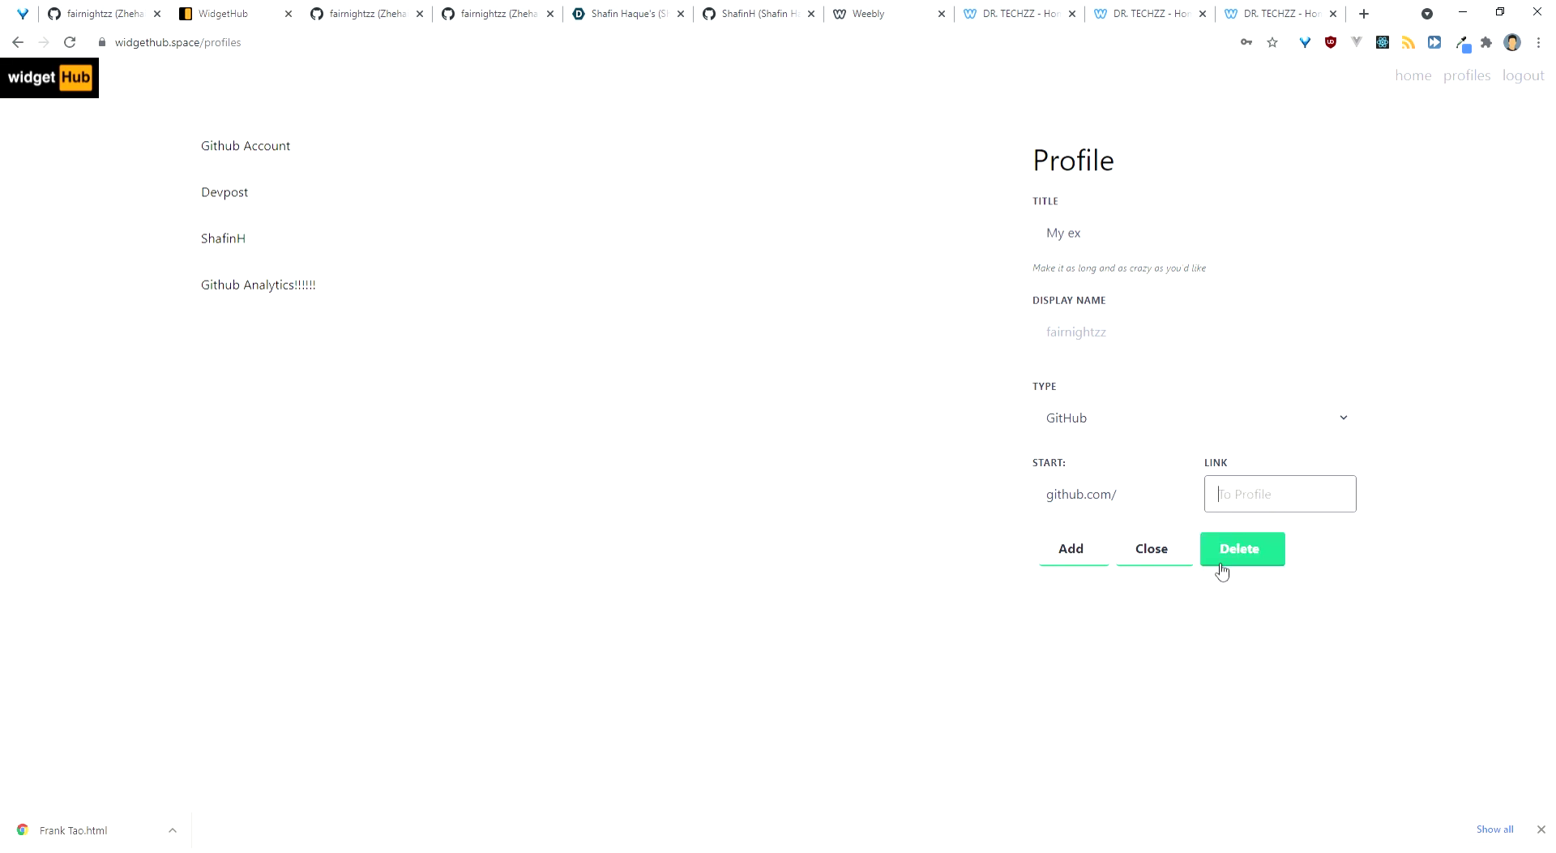